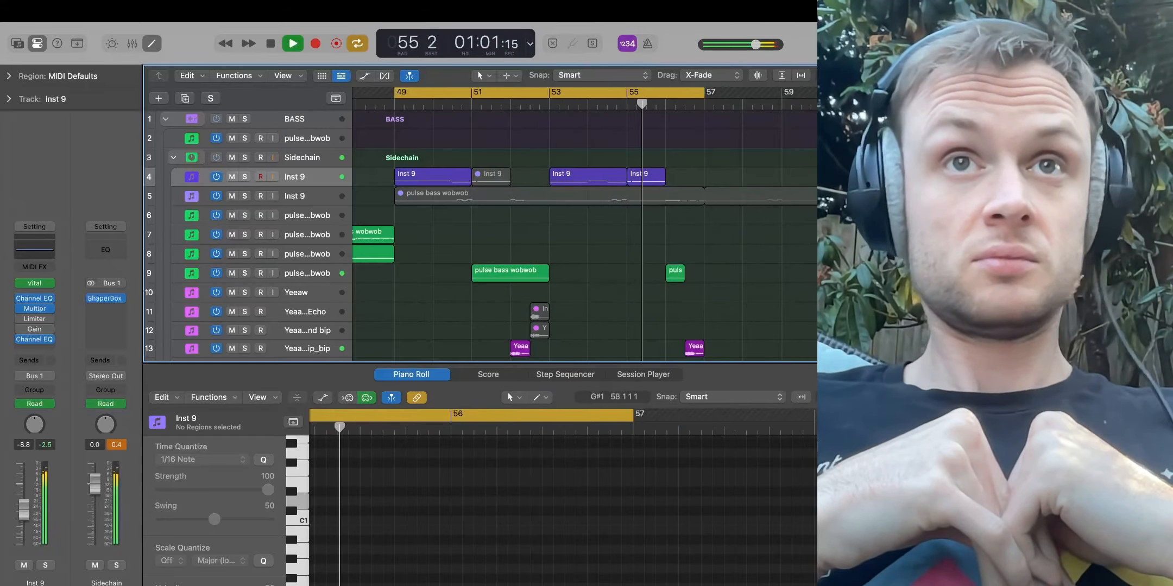
# Turn off cycle playback and audition the soloed pulse bass wobwob region on track 9 from bar 51
pyautogui.press('space')
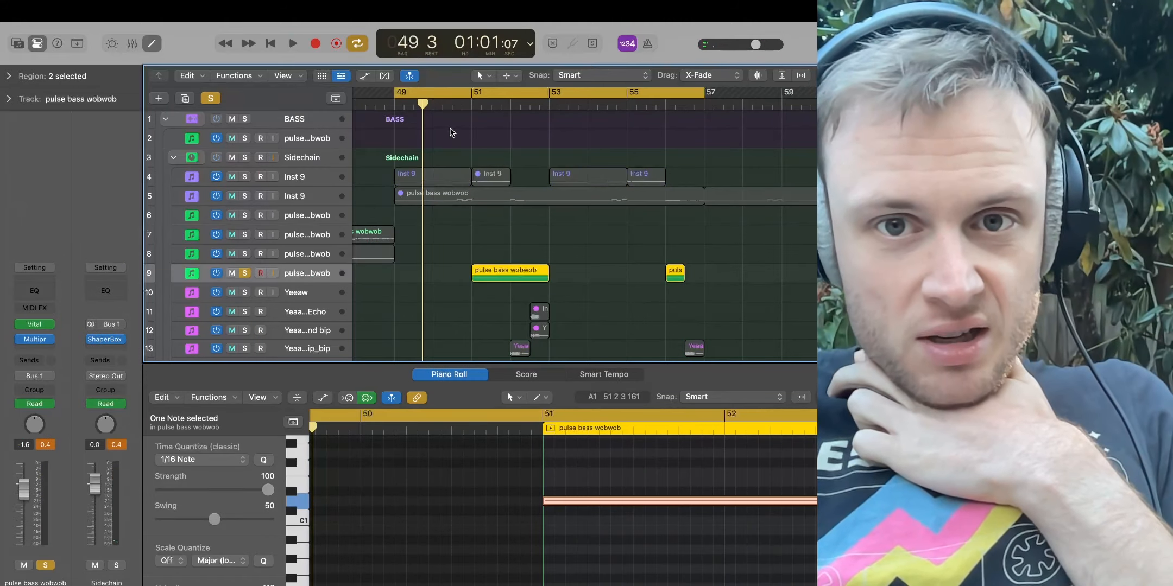
pyautogui.click(454, 99)
pyautogui.press('space')
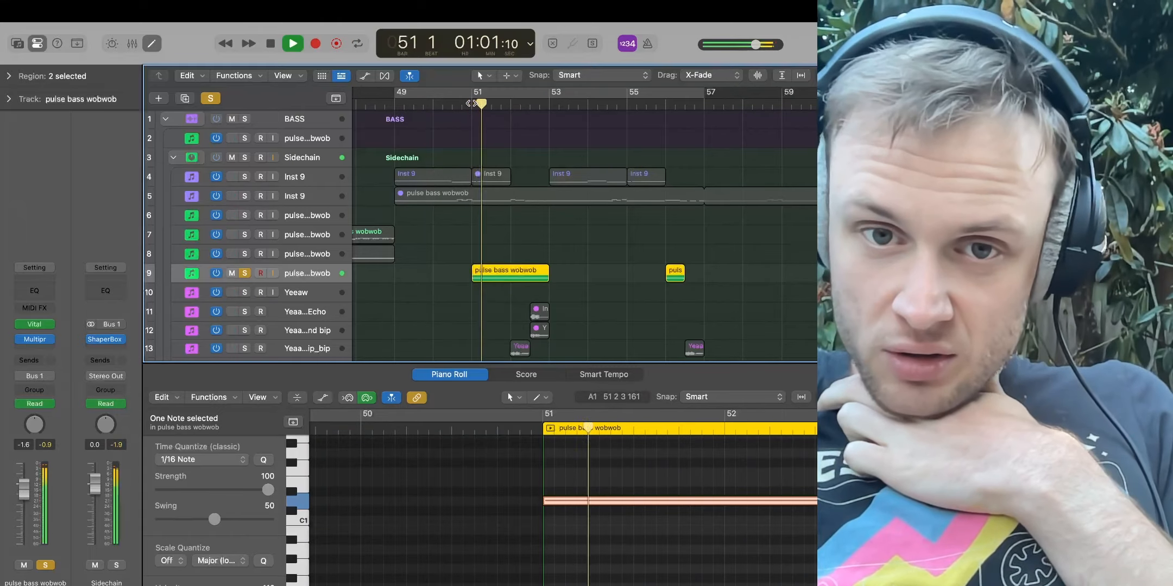
# Switch the solo from the pulse bass wobwob track to Inst 9 on track 4 and move the playhead to bar 49
pyautogui.click(243, 273)
pyautogui.click(244, 177)
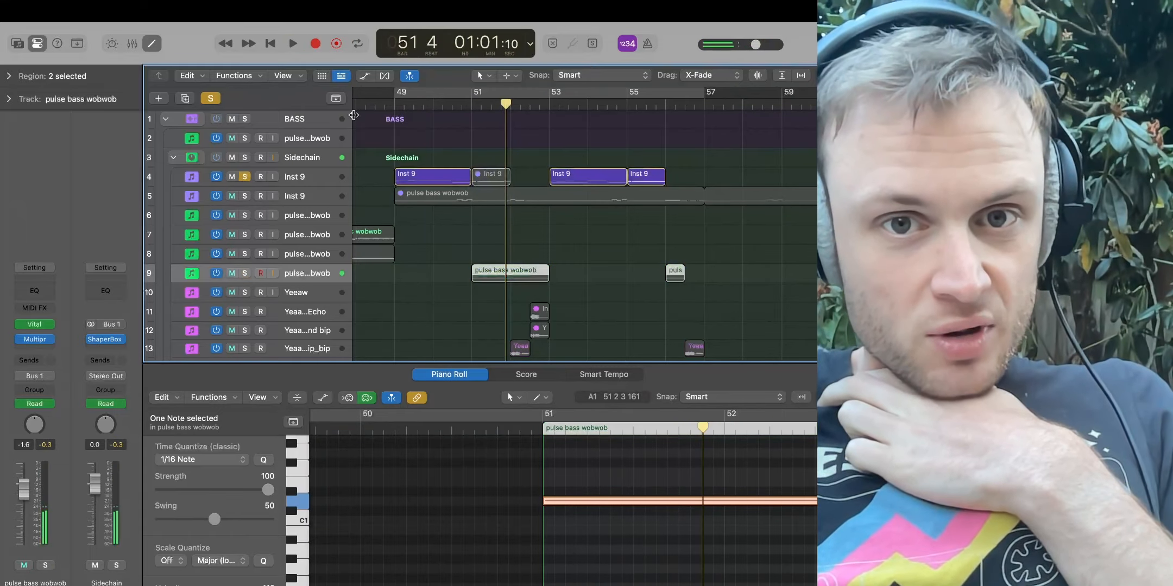
pyautogui.click(397, 107)
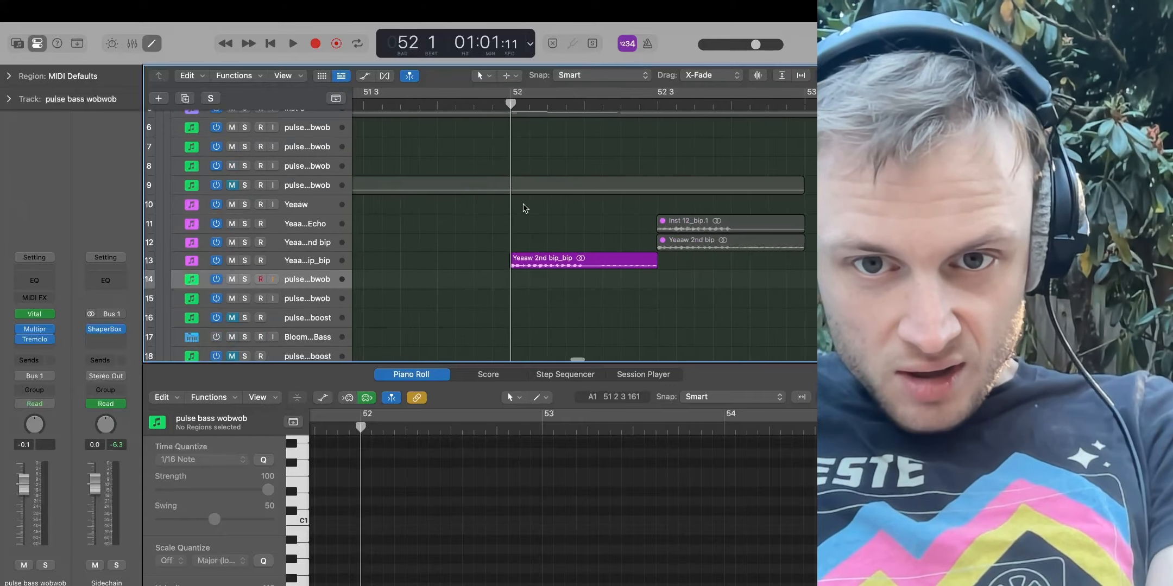
# Enlarge the height of the Yeaaw 2nd bip_bip track and play its region from bar 52
pyautogui.click(177, 270)
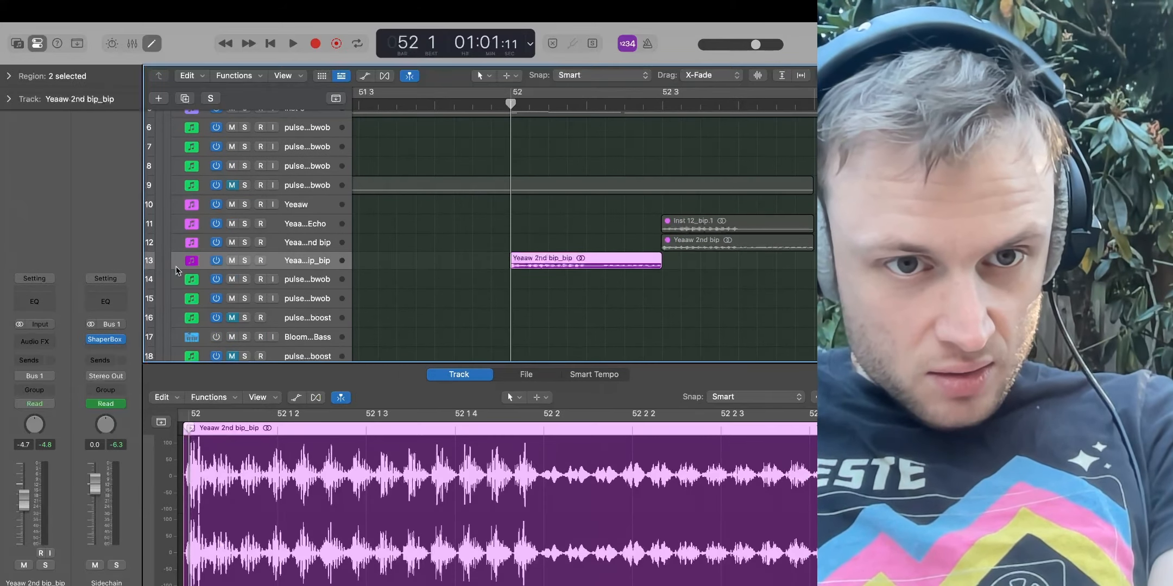
pyautogui.moveTo(176, 269); pyautogui.dragTo(177, 321)
pyautogui.press('space')
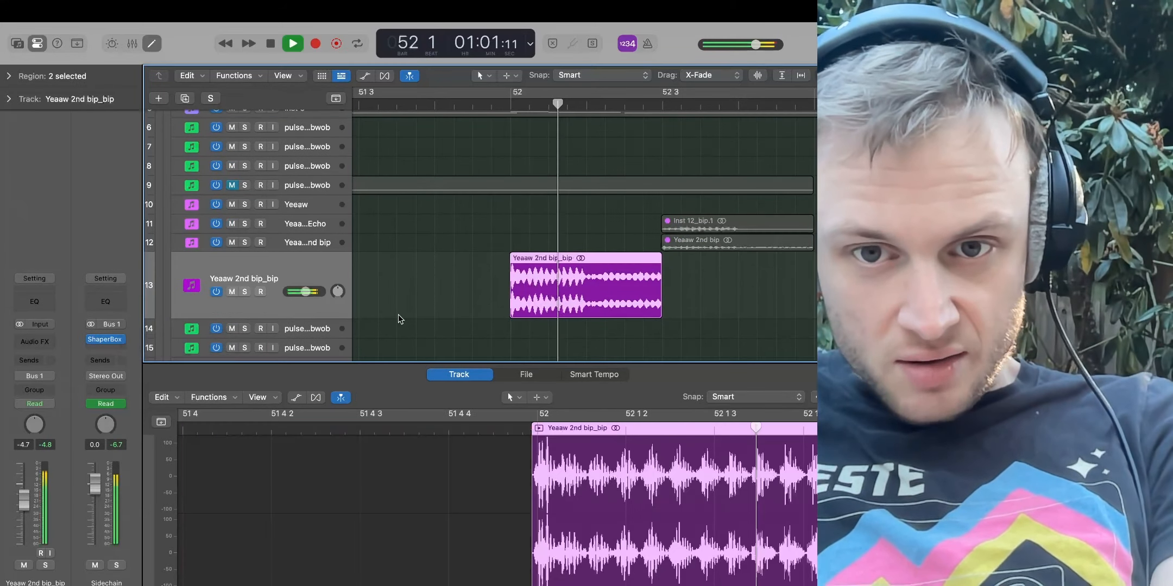
# Audition the Yeaaw 2nd bip_bip region in solo from bar 52, then take the track out of solo
pyautogui.click(245, 294)
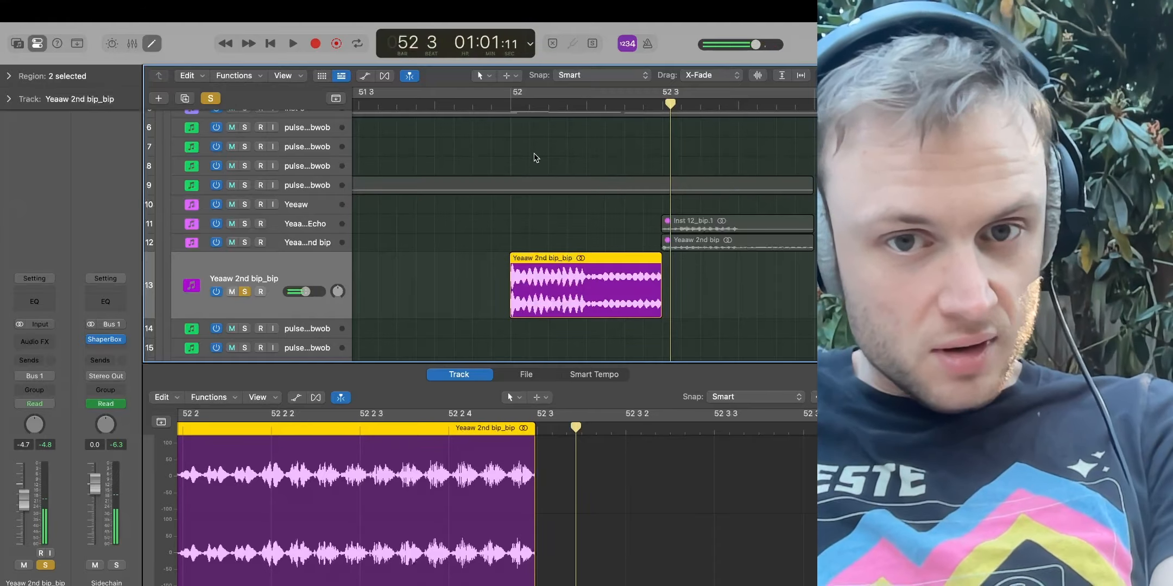
pyautogui.click(510, 105)
pyautogui.press('space')
pyautogui.press('s')
pyautogui.press('space')
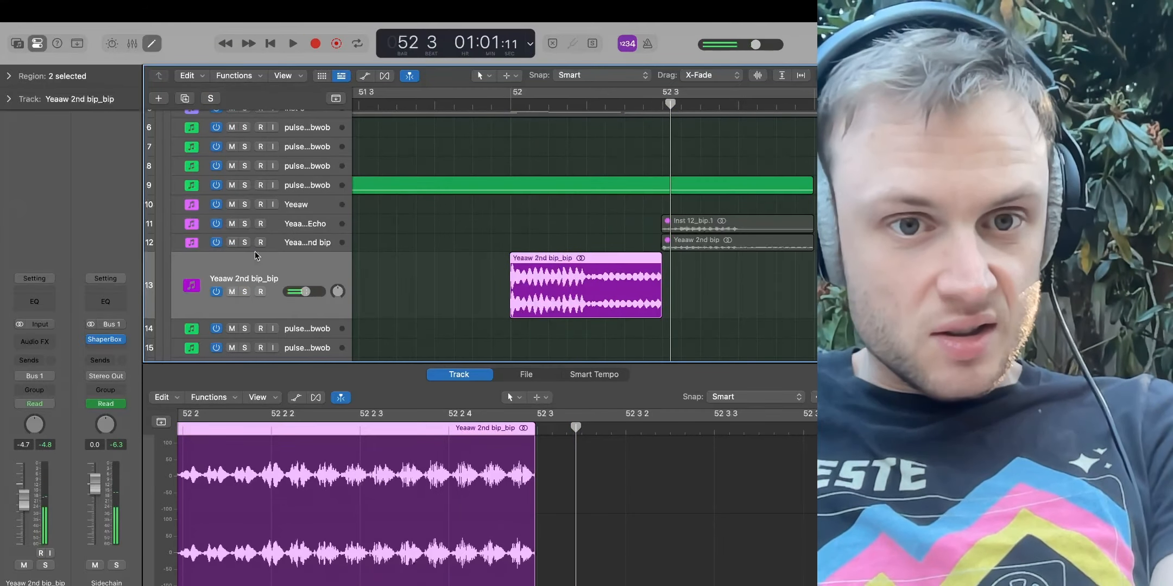
# Solo the Yeeaw track, open its Vital synth and play the Inst 12 region at bar 18
pyautogui.click(244, 205)
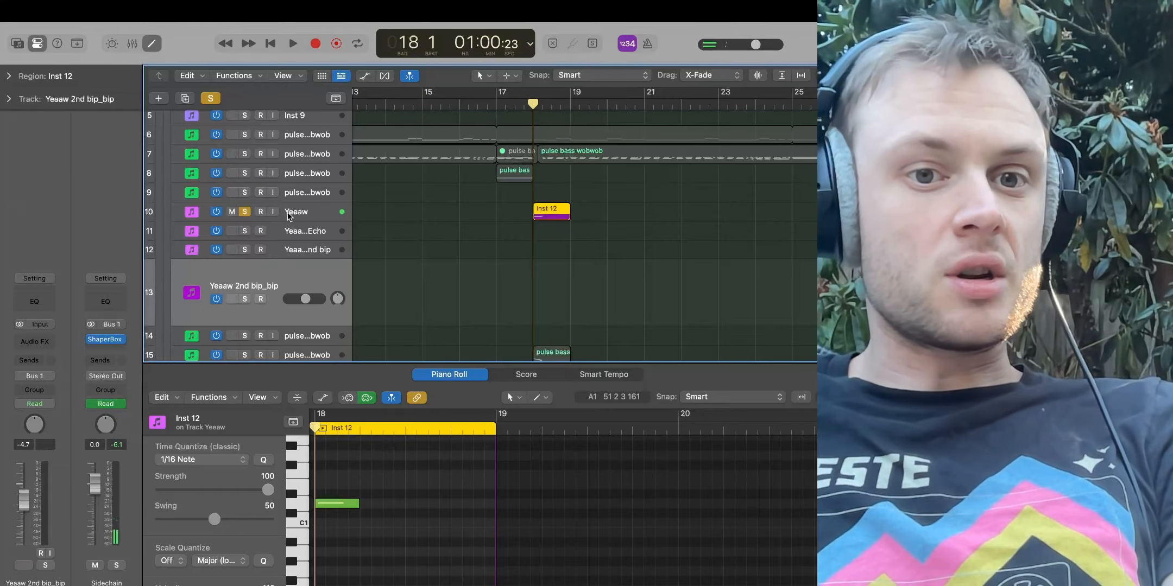
pyautogui.click(289, 216)
pyautogui.click(36, 314)
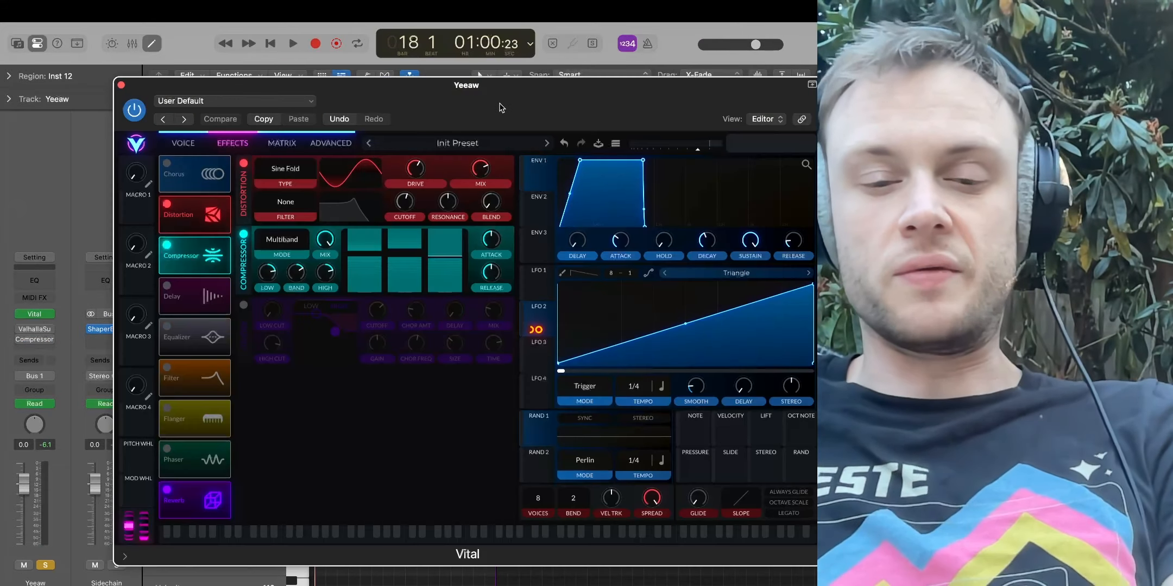
pyautogui.press('space')
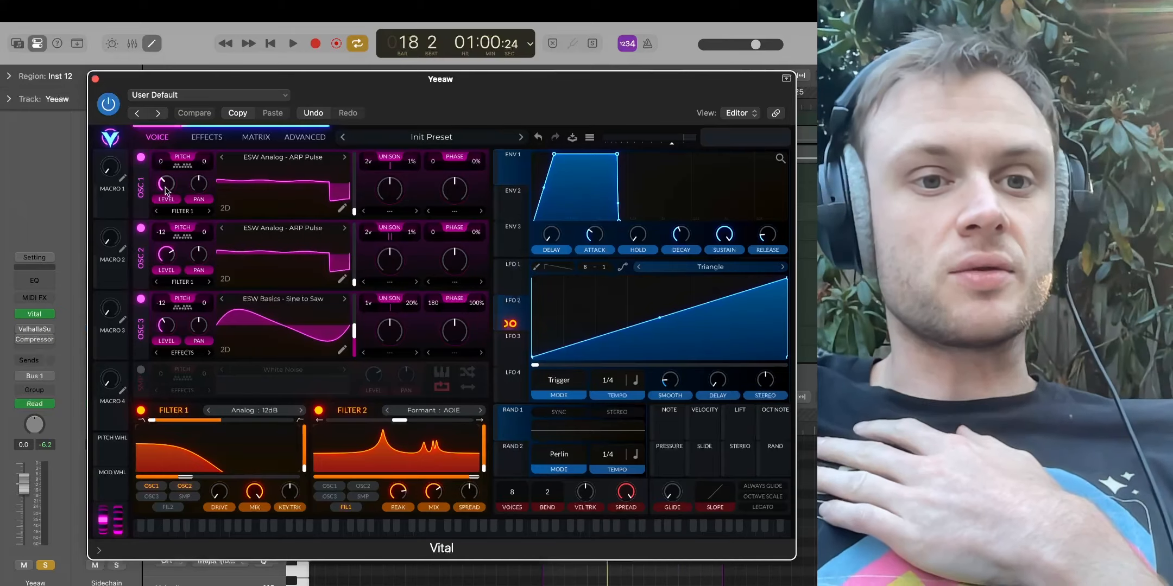
# Adjust oscillator 1's level slightly and shift oscillator 3's Sine to Saw wavetable to a sine shape
pyautogui.moveTo(165, 188); pyautogui.dragTo(170, 186)
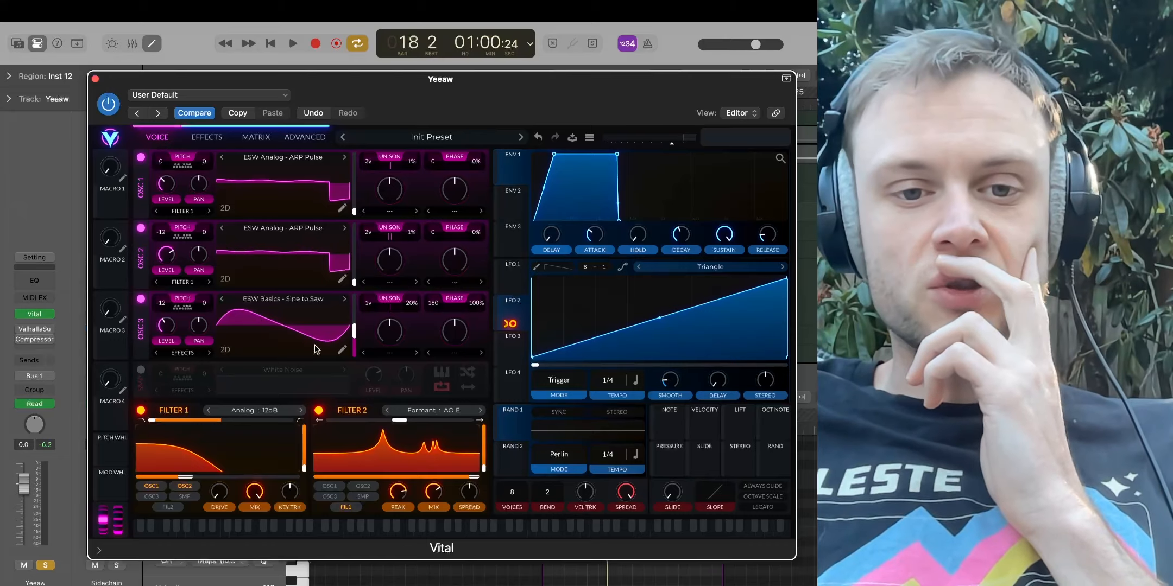
pyautogui.scroll(-10, 254, 321)
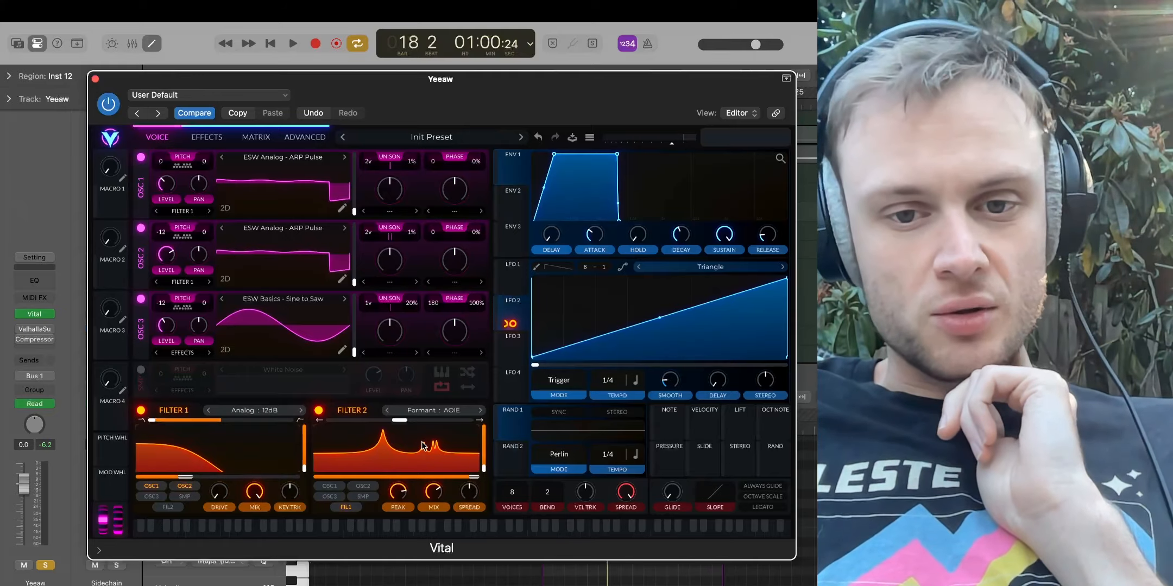
# Play the Yeeaw patch to hear how the LFO moves Filter 1 and the formant Filter 2
pyautogui.press('space')
pyautogui.press('space')
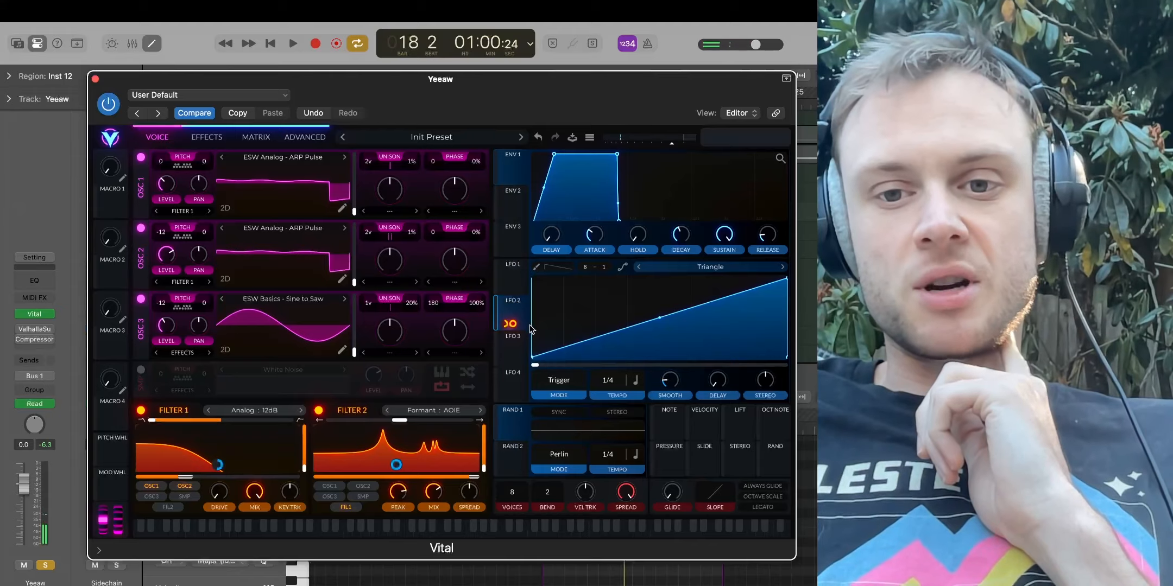
pyautogui.press('space')
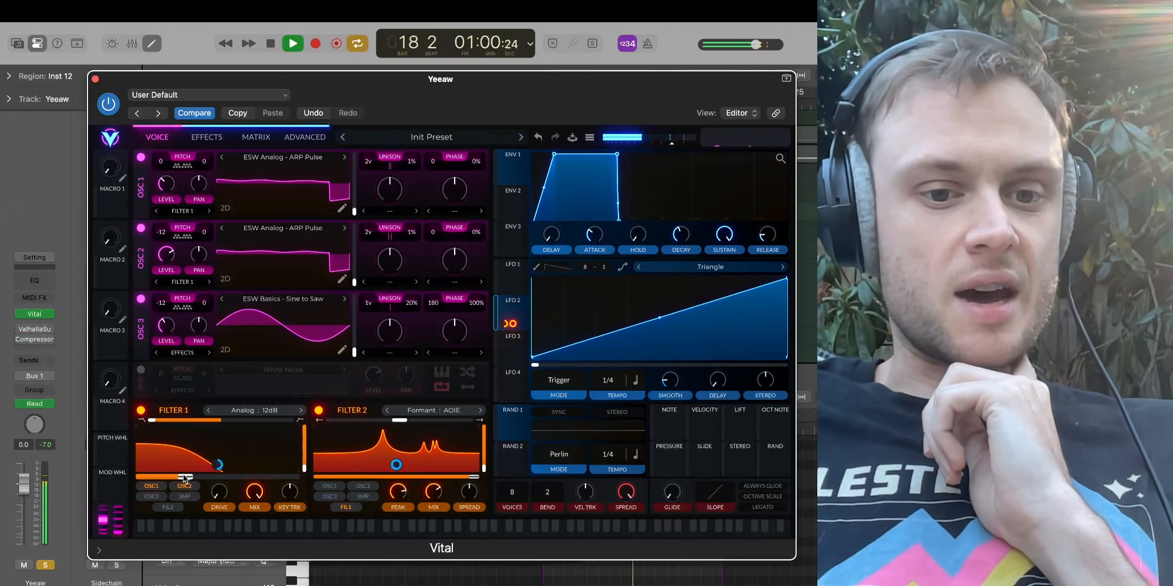
pyautogui.press('space')
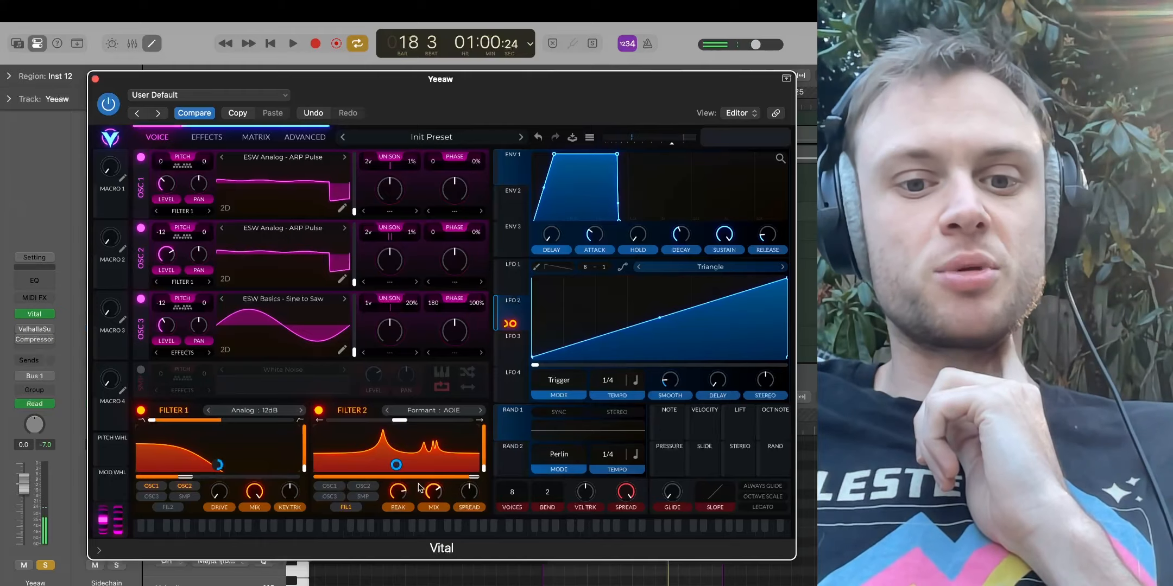
# Review the Sine Fold distortion and Multiband compressor in Vital's effects, then close the synth window
pyautogui.click(207, 137)
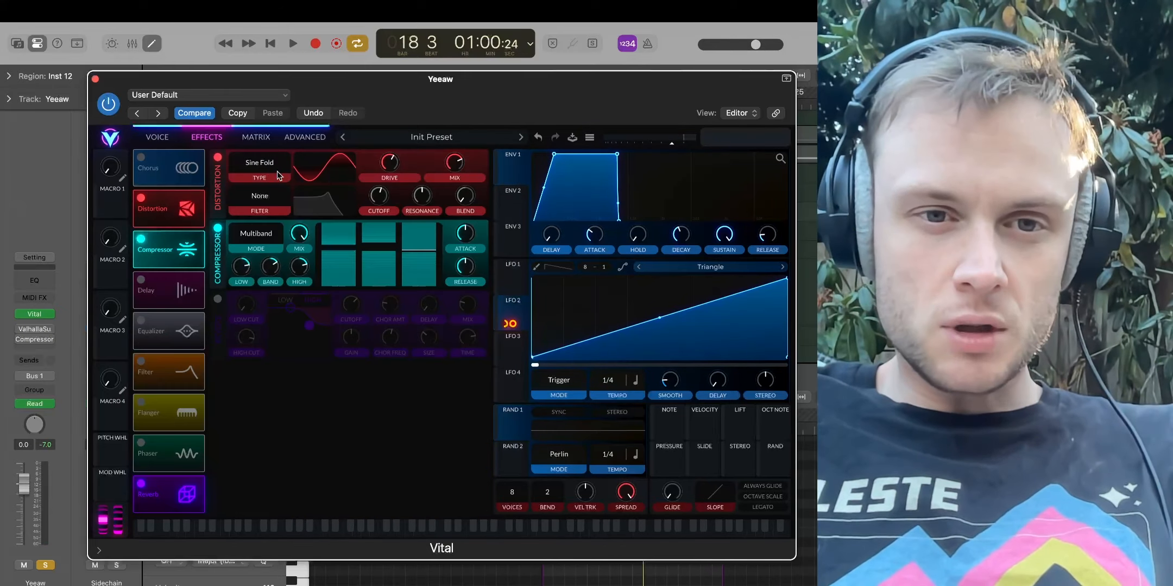
pyautogui.click(274, 172)
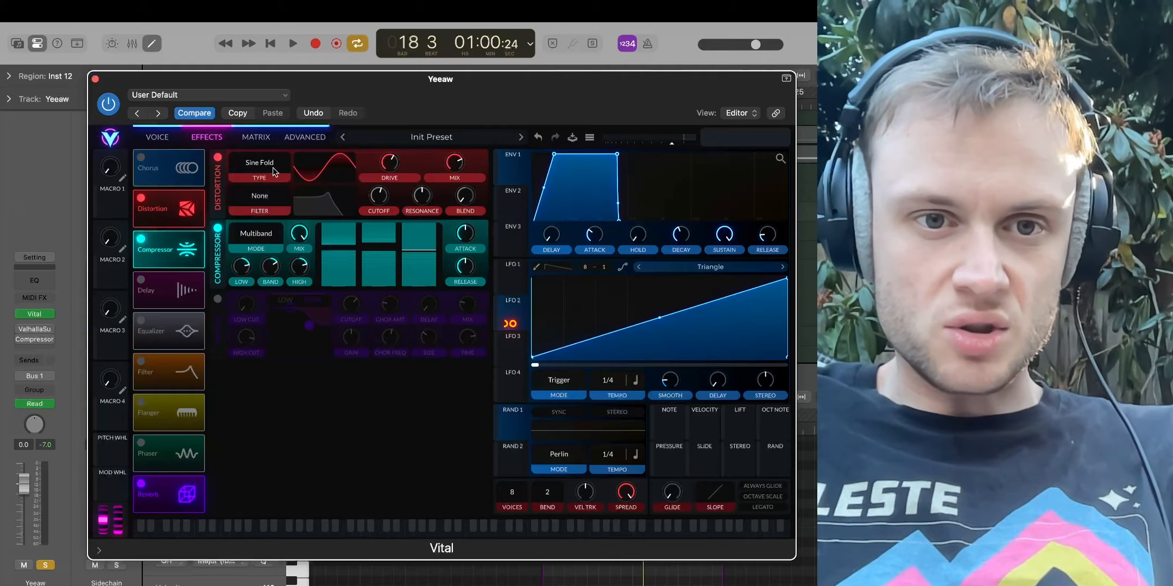
pyautogui.click(274, 170)
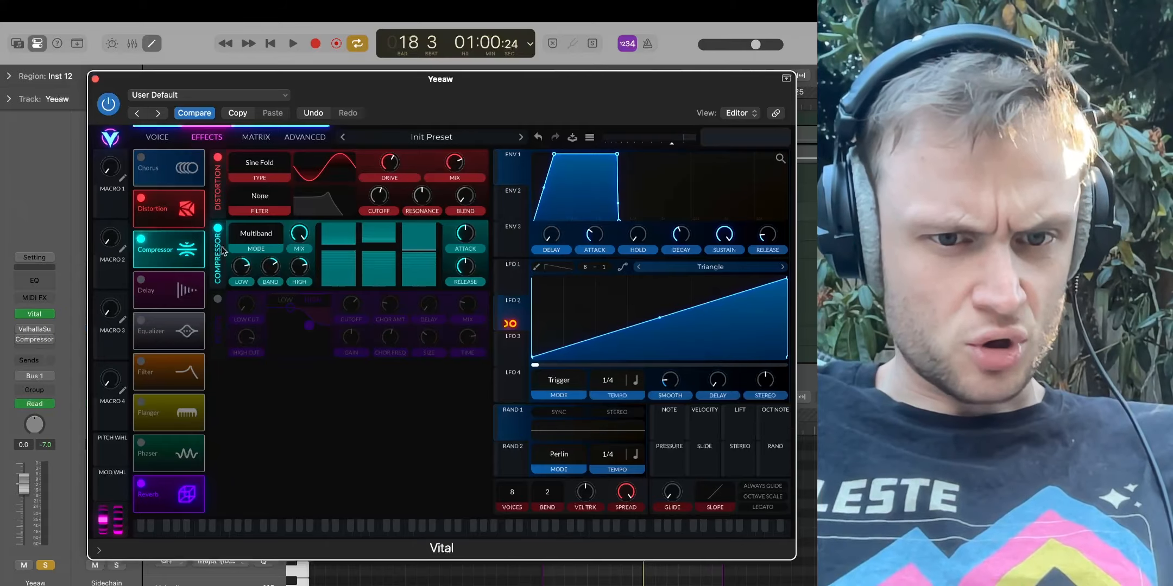
pyautogui.press('super+w')
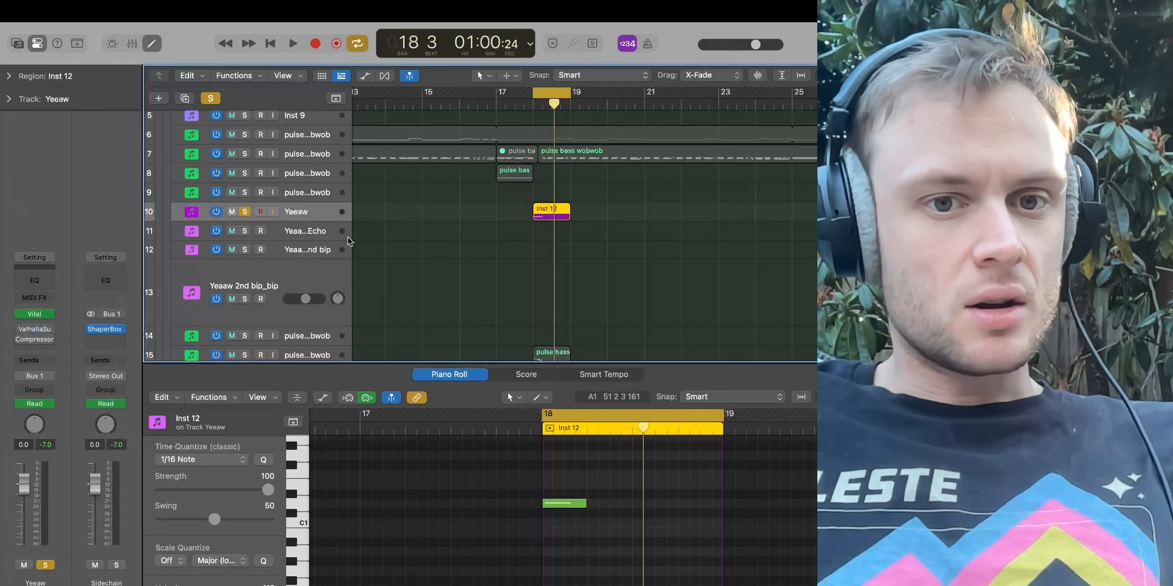
# Inspect the channel effects of the Yeaaw bip Echo, Yeaaw 2nd bip and Yeaaw 2nd bip_bip tracks and find their regions around bar 52
pyautogui.click(315, 233)
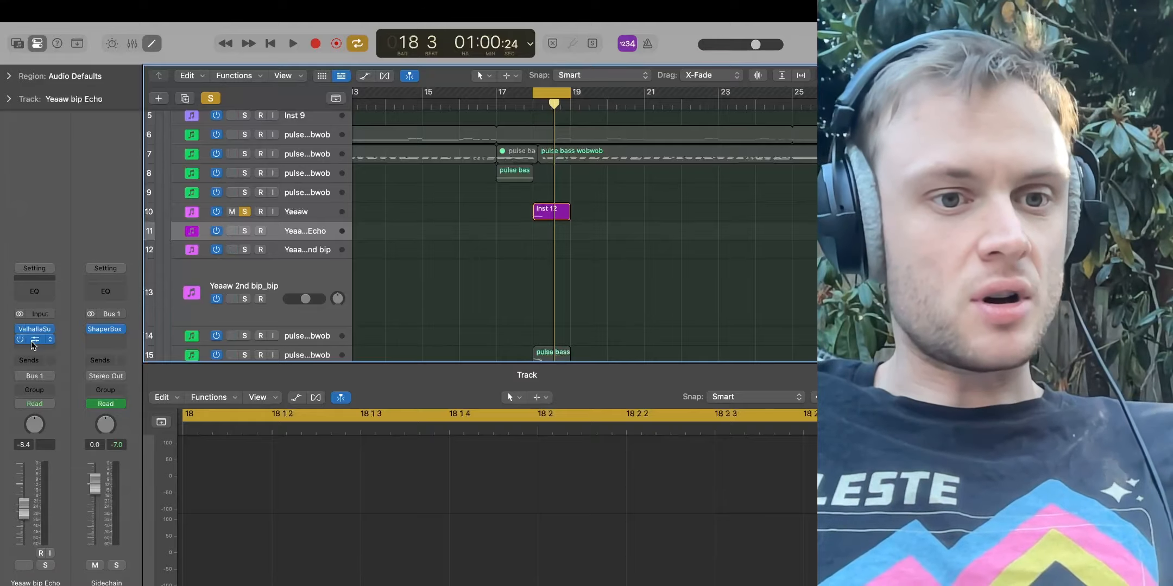
pyautogui.click(289, 250)
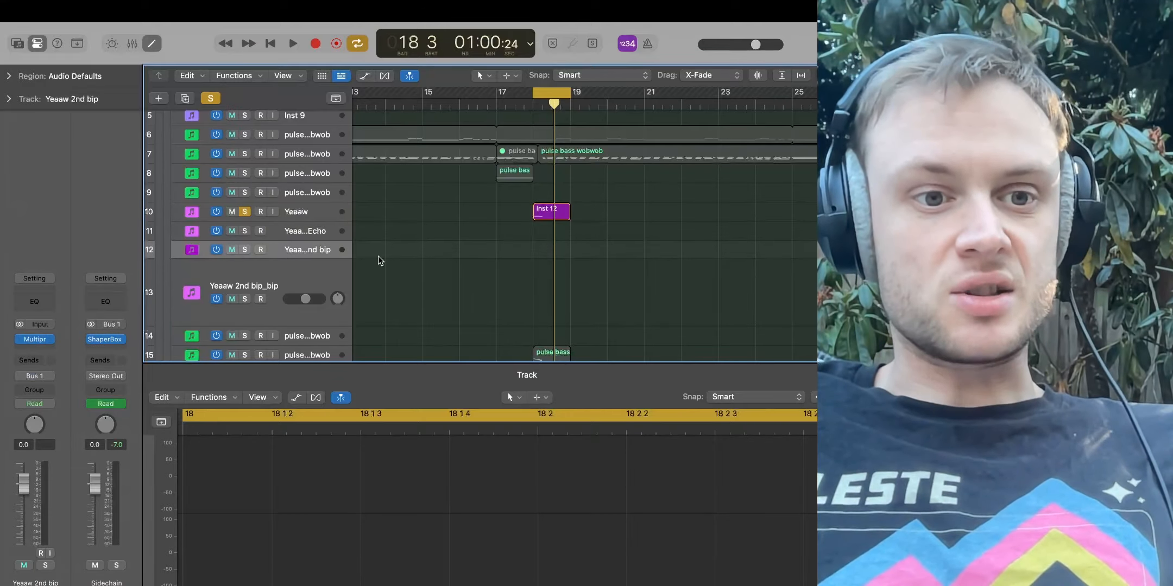
pyautogui.hscroll(15, 467, 259)
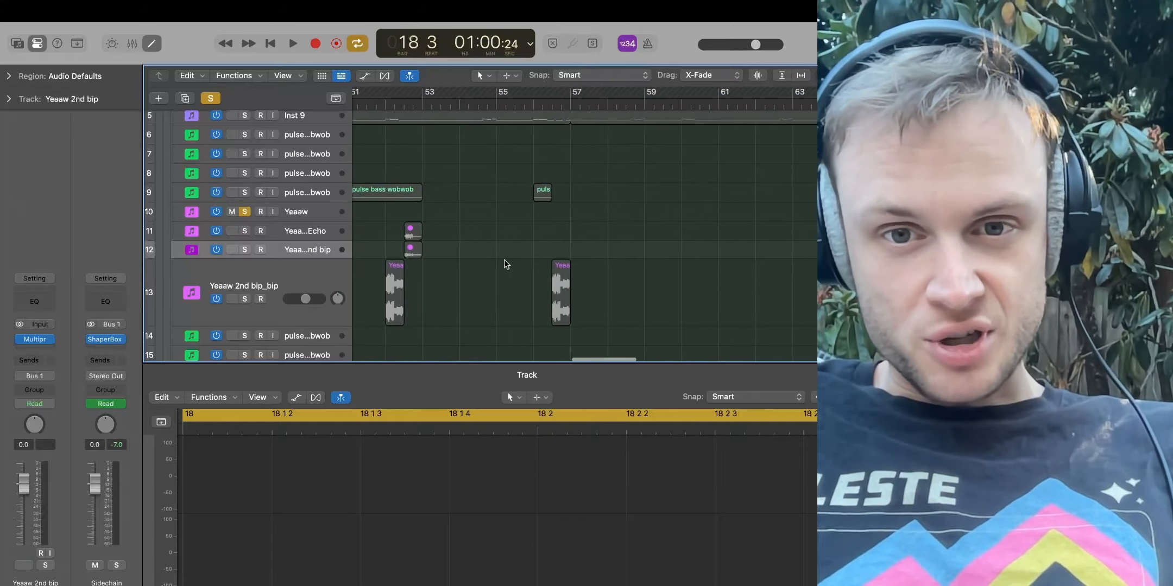
pyautogui.scroll(8, 436, 258)
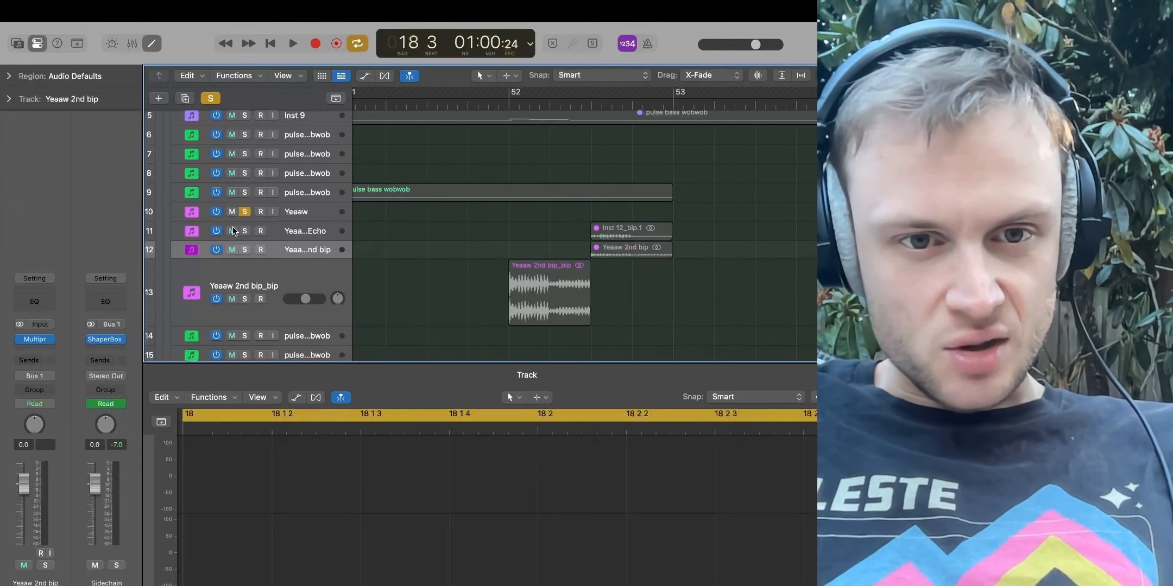
pyautogui.click(315, 230)
pyautogui.click(312, 267)
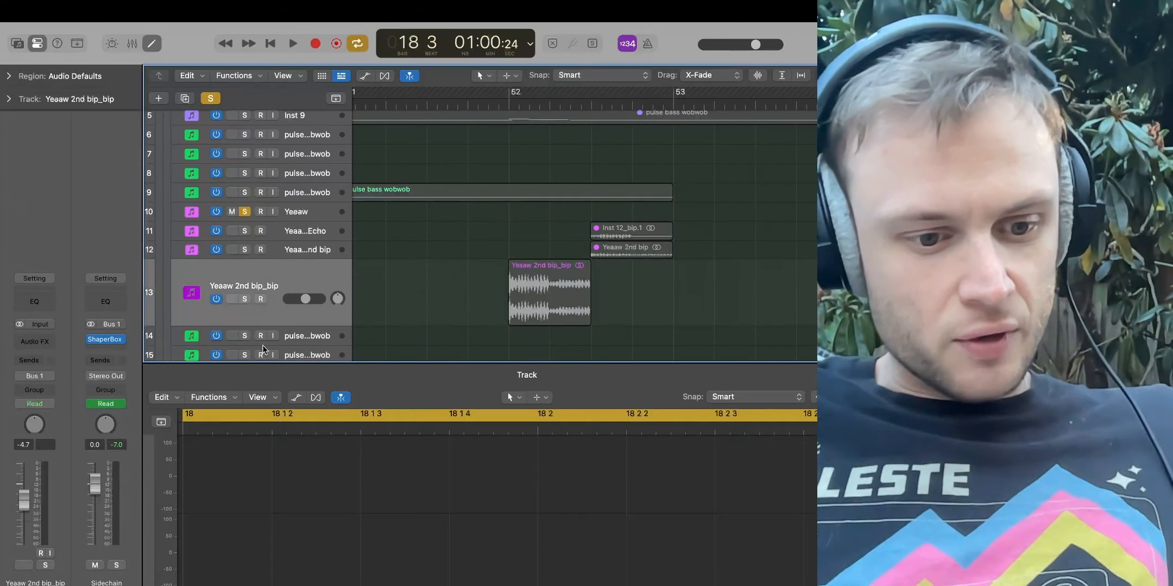
# Reset the Yeaaw 2nd bip_bip track's height, then enlarge tracks 11 to 13 together around bar 52
pyautogui.hotkey('ctrl', 'z')
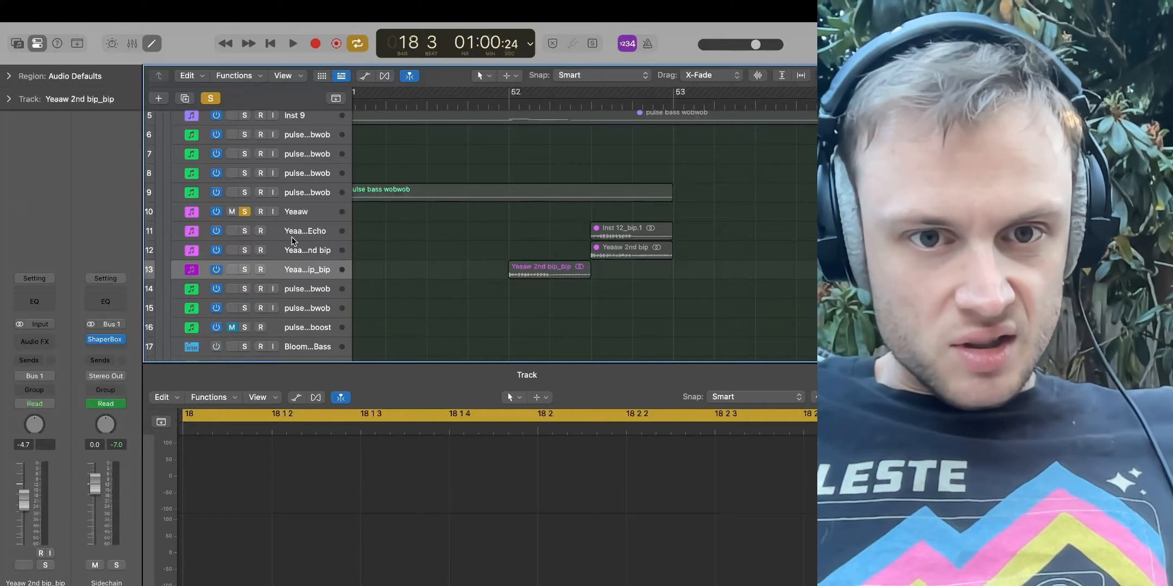
pyautogui.keyDown('shift'); pyautogui.click(295, 231); pyautogui.keyUp('shift')
pyautogui.press('z')
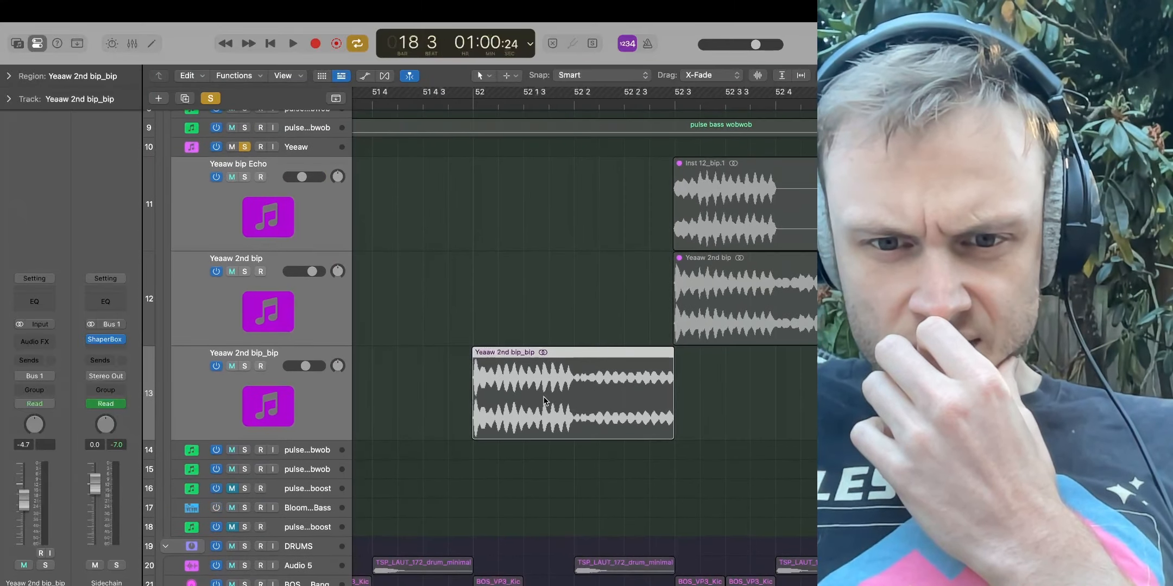
# Examine the waveforms where the Yeaaw 2nd bip_bip region meets the Inst 12_bip.1 and Yeaaw 2nd bip regions at 52 3
pyautogui.press('z')
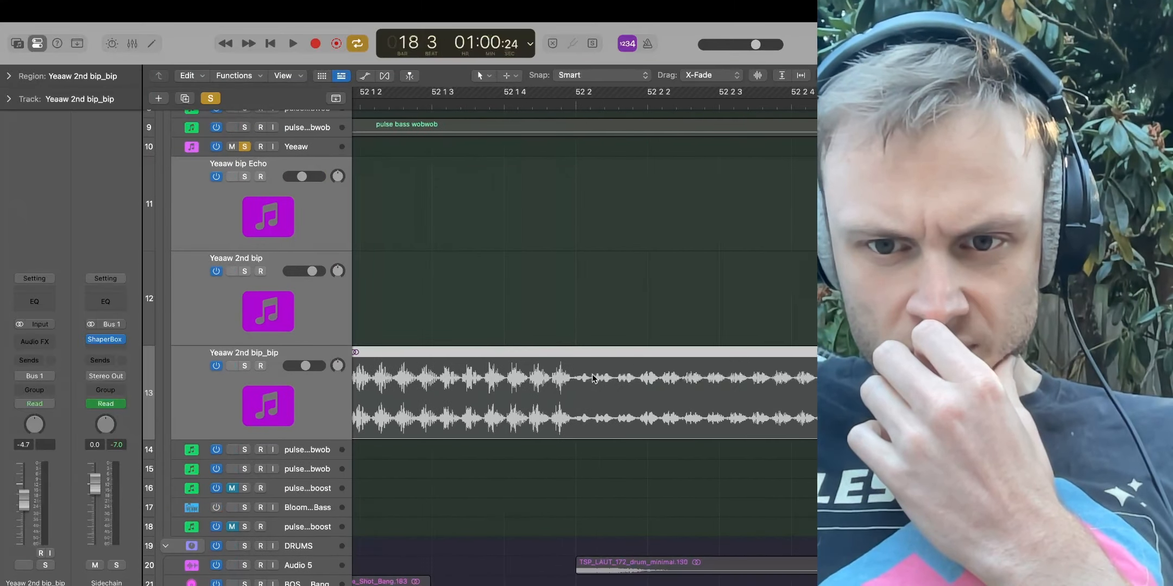
pyautogui.press('z')
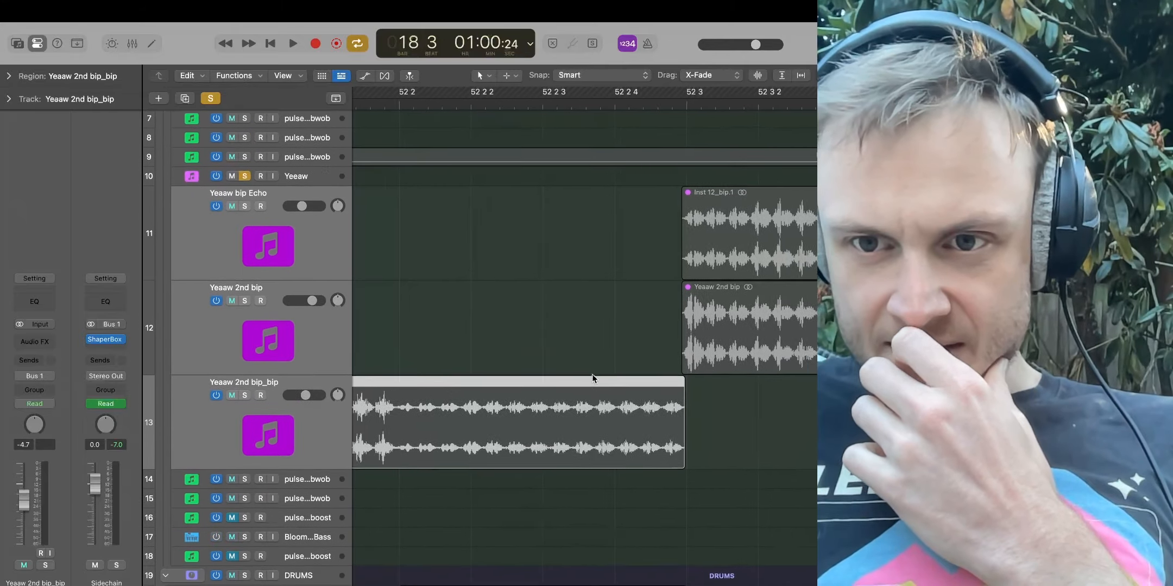
pyautogui.hscroll(8, 592, 374)
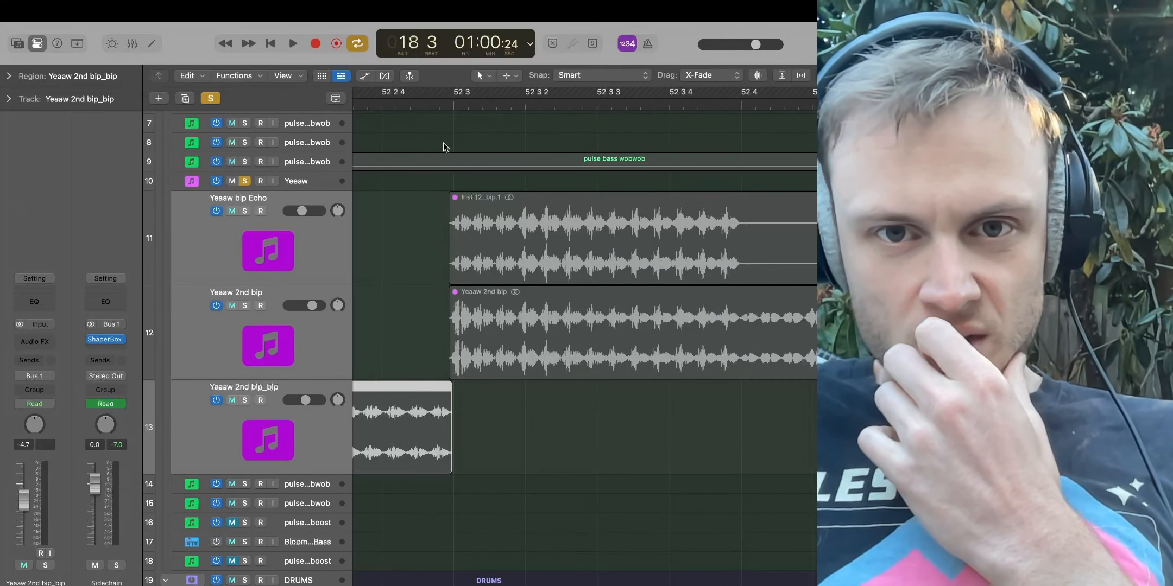
pyautogui.press('super+Left')
pyautogui.press('super+Left')
pyautogui.press('super+Left')
pyautogui.press('super+Left')
pyautogui.press('super+Left')
pyautogui.press('super+Left')
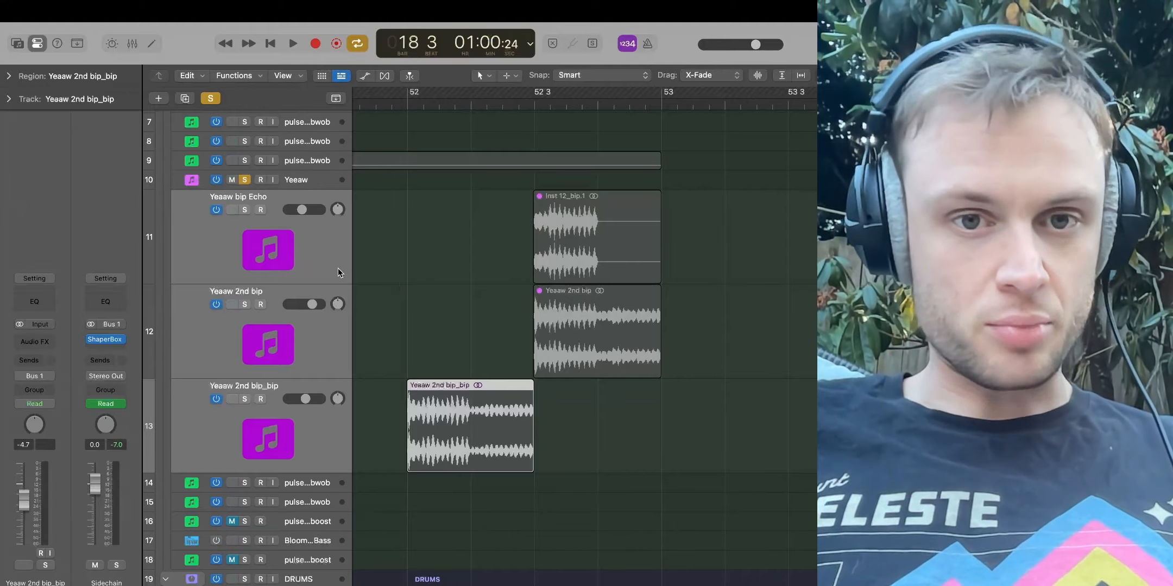
# Select the Yeaaw 2nd bip track and compare its waveform with the Yeaaw 2nd bip_bip region between bars 52 and 53
pyautogui.click(330, 264)
pyautogui.click(302, 357)
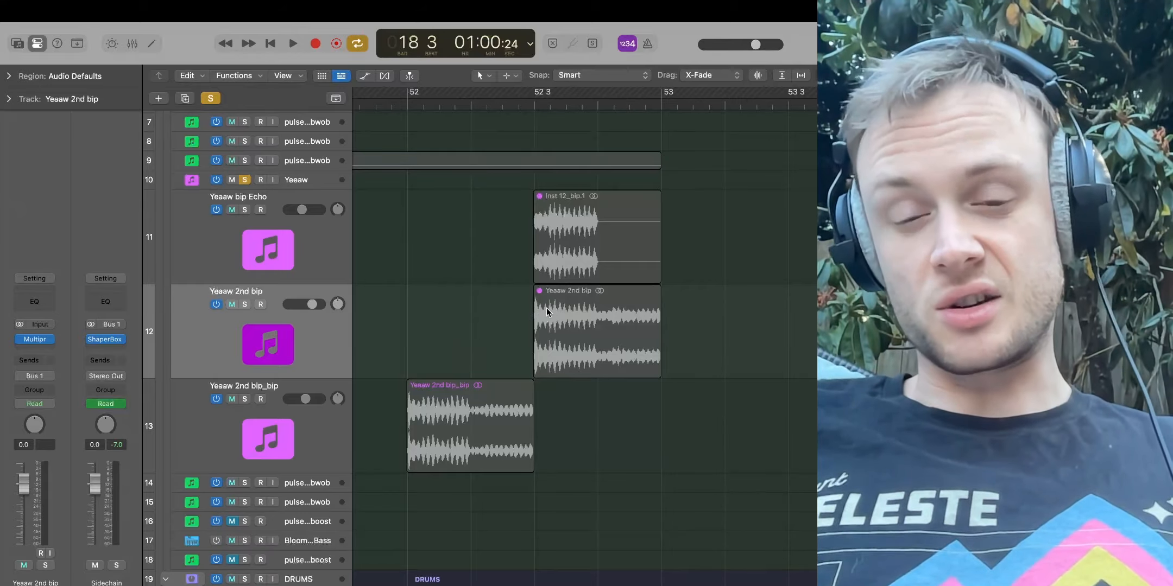
pyautogui.press('super+Right')
pyautogui.press('super+Right')
pyautogui.press('super+Right')
pyautogui.press('super+Right')
pyautogui.press('super+Right')
pyautogui.hscroll(4, 547, 312)
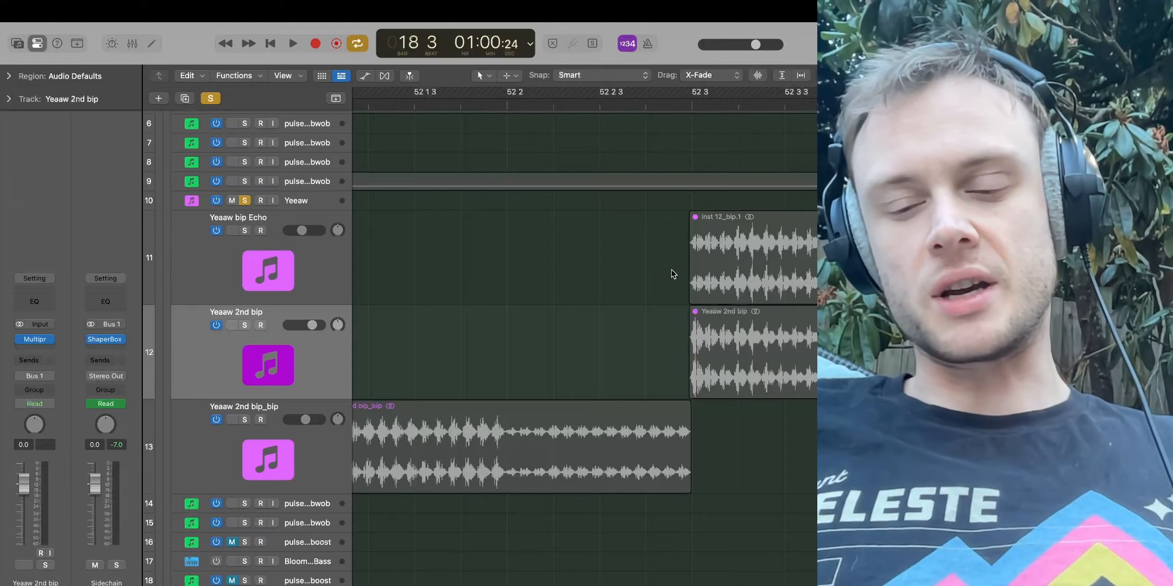
pyautogui.hscroll(-3, 545, 338)
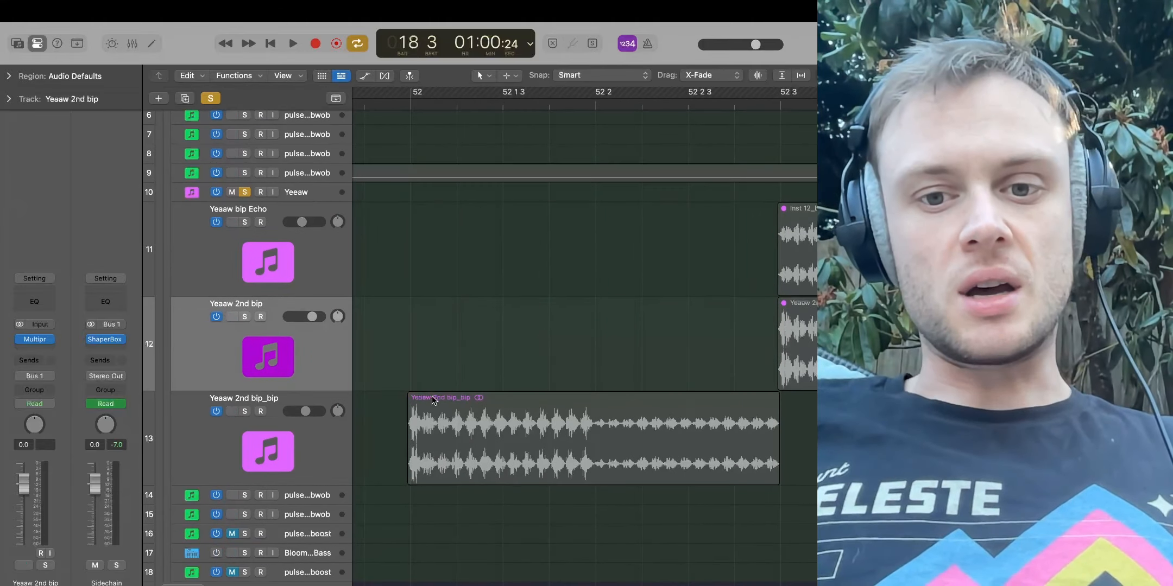
pyautogui.press('super+Left')
pyautogui.press('super+Left')
pyautogui.press('super+Left')
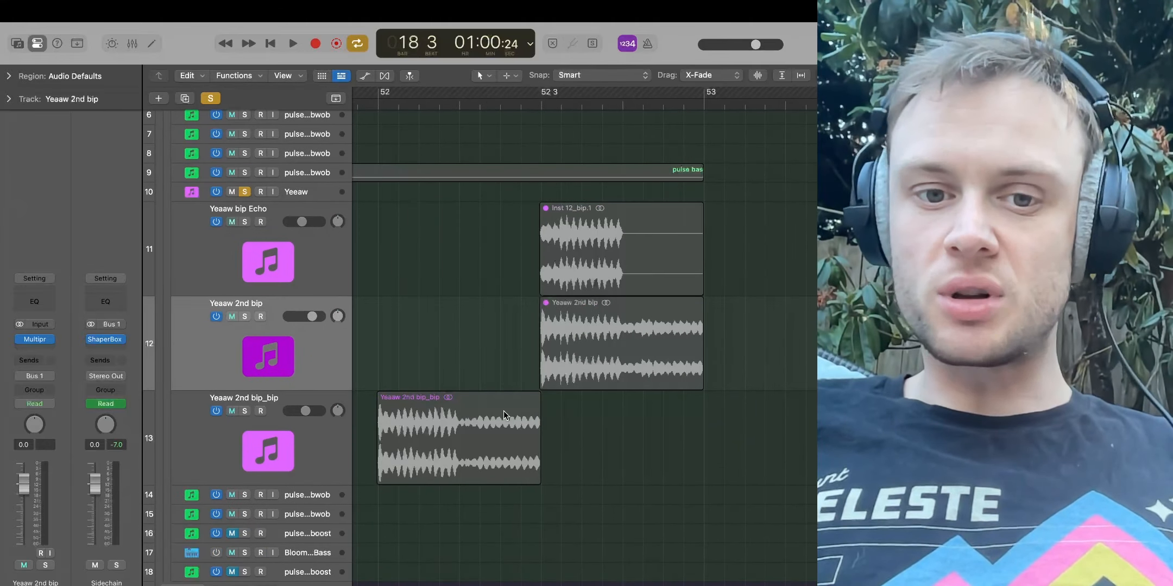
# Place the playhead at bar 52 and look over the Yeaaw bounce regions and the surrounding bass tracks
pyautogui.press('super+Left')
pyautogui.scroll(4, 454, 385)
pyautogui.click(433, 383)
pyautogui.scroll(-2, 433, 384)
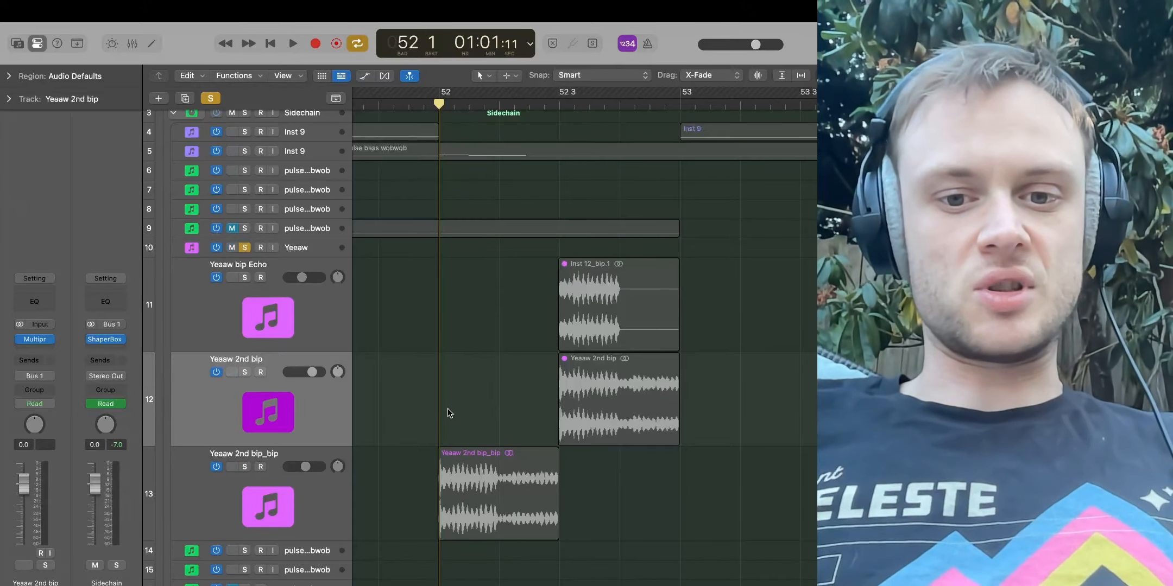
pyautogui.scroll(-4, 447, 409)
pyautogui.scroll(3, 448, 409)
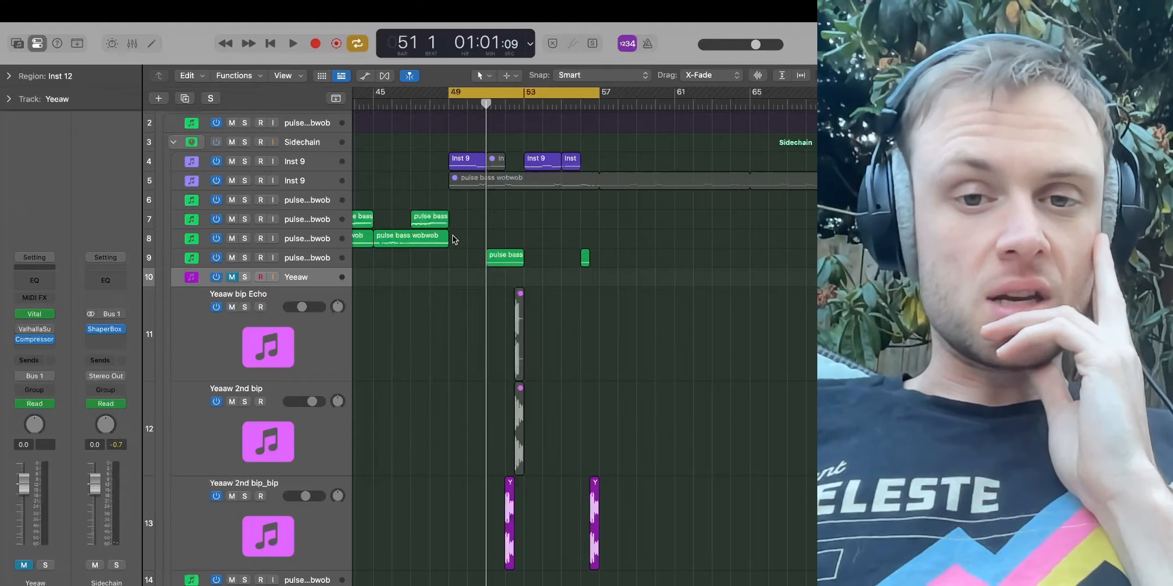
# Select the pulse bass wobwob track 9 and check its mute automation around bar 52, hiding the automation again
pyautogui.click(312, 257)
pyautogui.scroll(3, 481, 272)
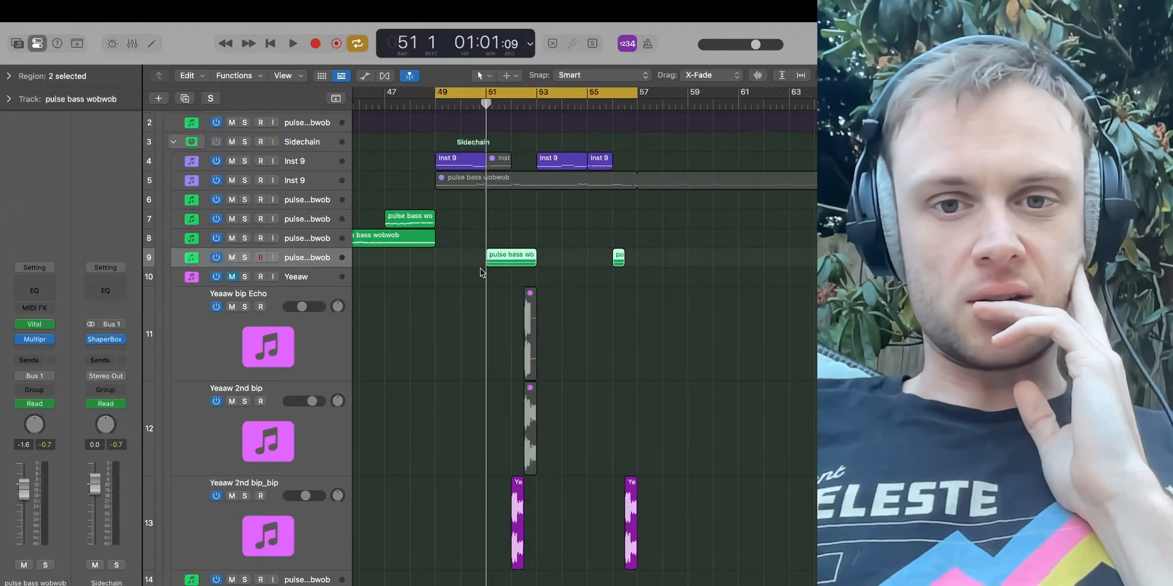
pyautogui.press('a')
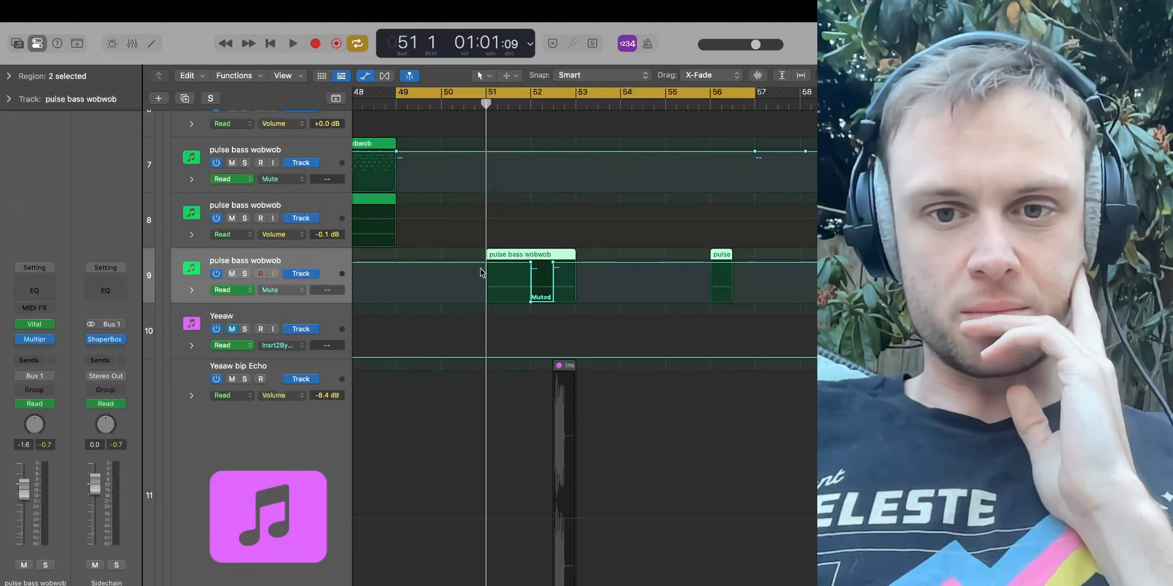
pyautogui.press('a')
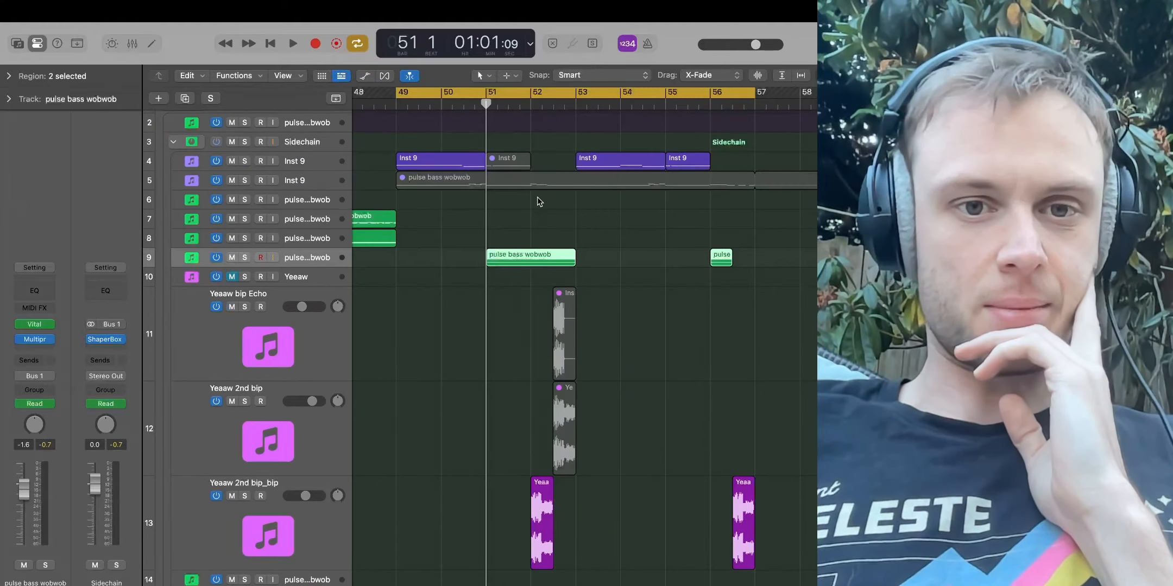
# Solo pulse bass wobwob track 9 and Yeaaw 2nd bip_bip, audition them cycled from bar 51, and return the cycle start to bar 49
pyautogui.click(245, 258)
pyautogui.click(244, 496)
pyautogui.moveTo(398, 93); pyautogui.dragTo(488, 98)
pyautogui.press('space')
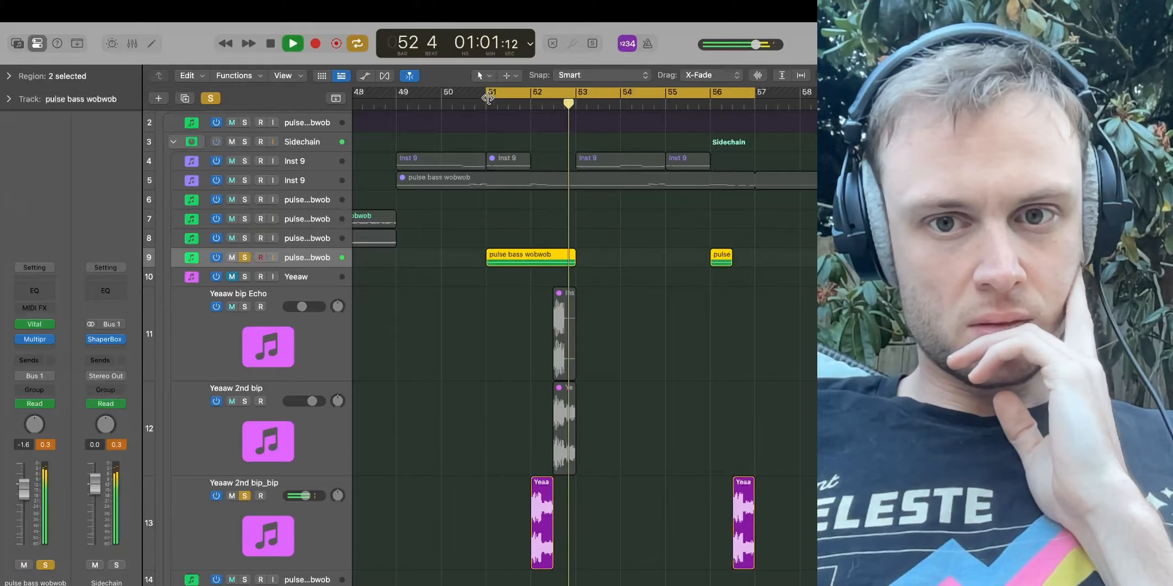
pyautogui.press('space')
pyautogui.moveTo(488, 98); pyautogui.dragTo(398, 93)
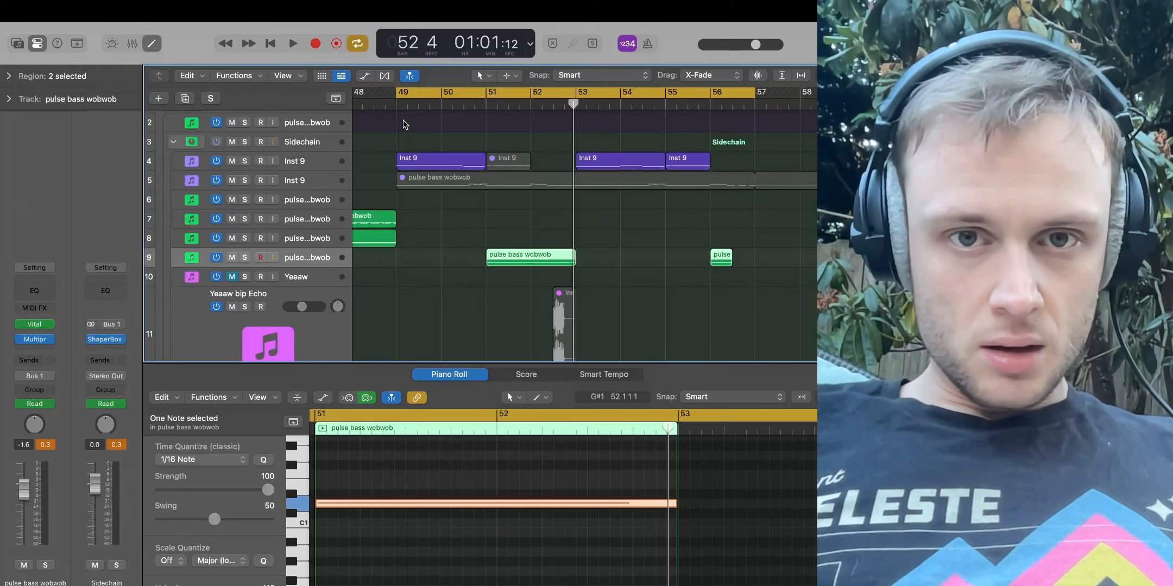
# Move the playhead to bar 49 and show track automation to examine the Inst 9 track's high cut automation
pyautogui.click(397, 105)
pyautogui.press('a')
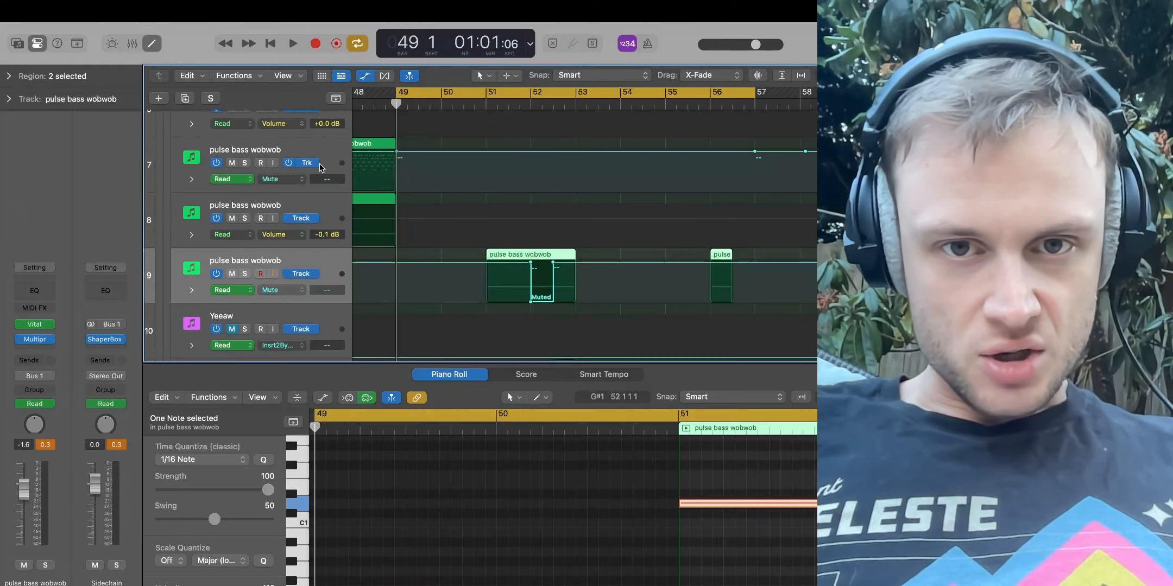
pyautogui.scroll(-3, 432, 201)
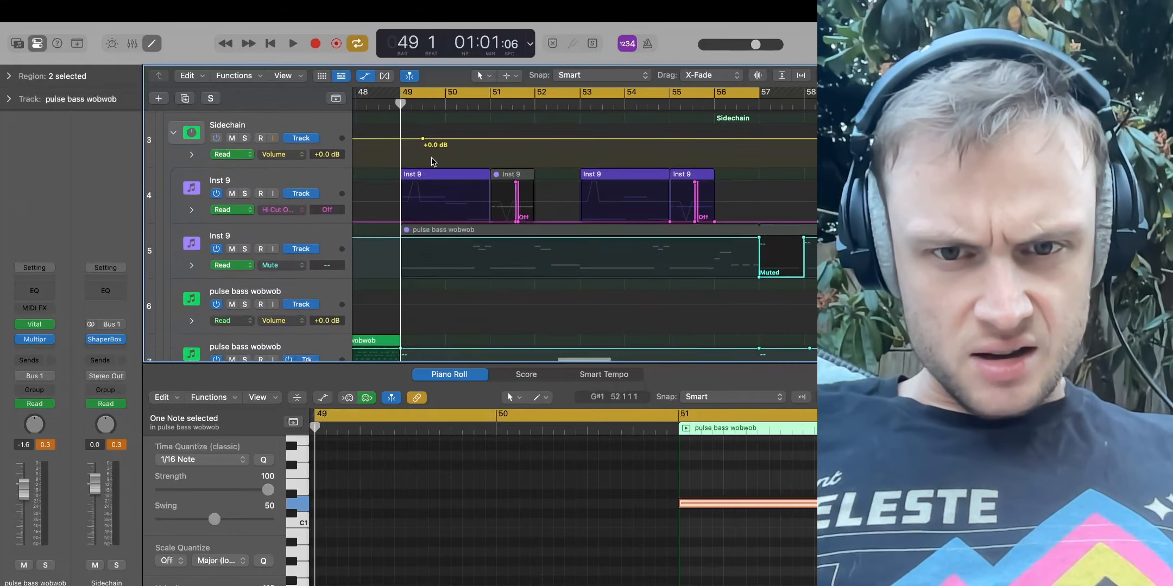
pyautogui.scroll(5, 422, 230)
pyautogui.hscroll(-5, 424, 230)
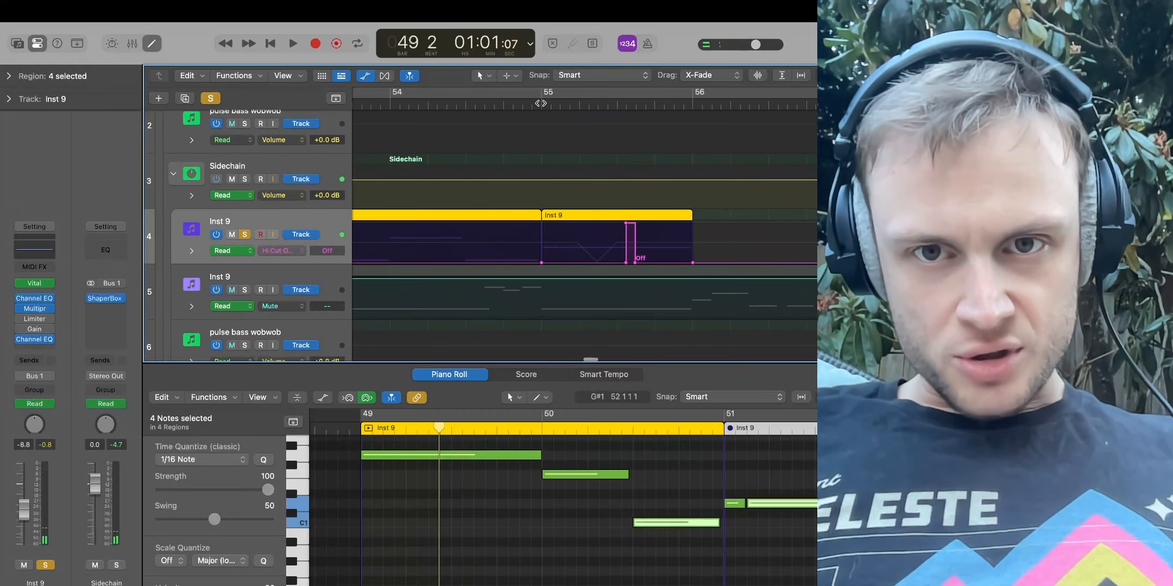
# Audition the soloed Inst 9 track from bar 55 through its high cut automation
pyautogui.click(540, 103)
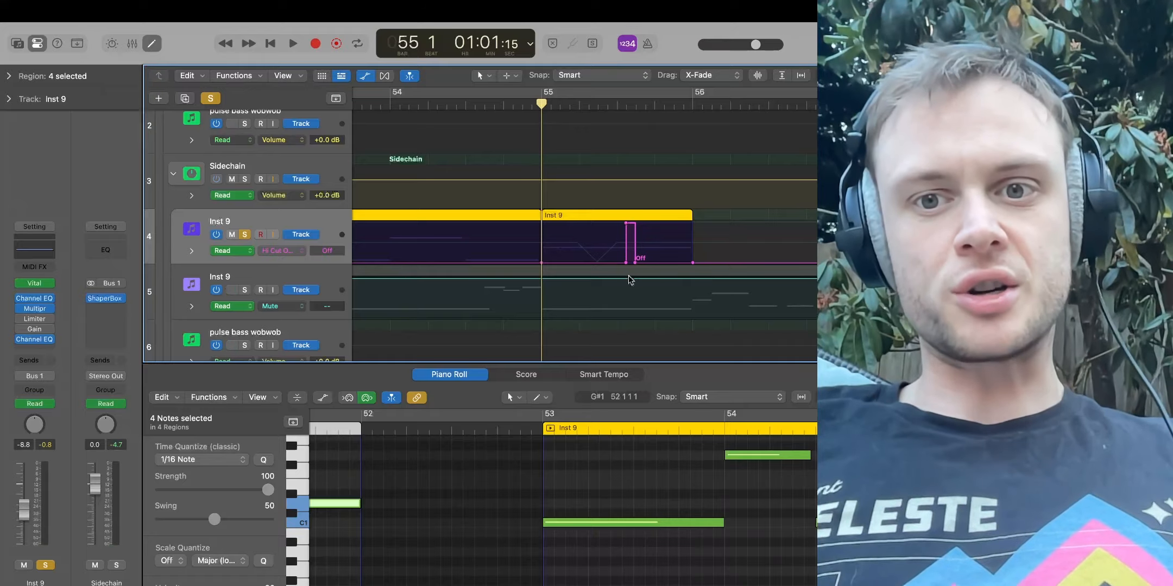
pyautogui.press('space')
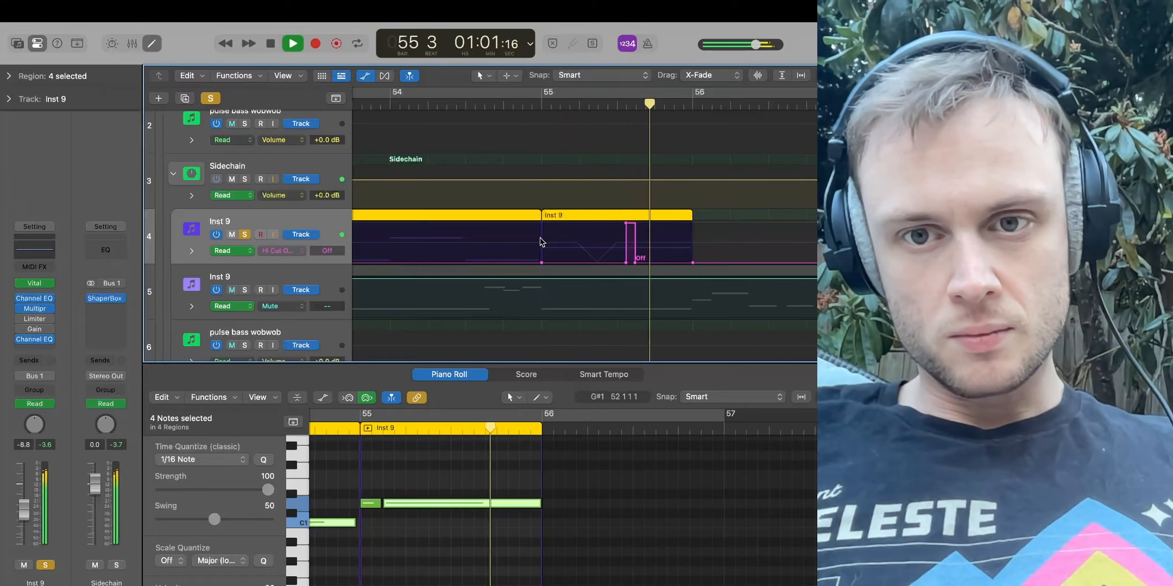
pyautogui.press('space')
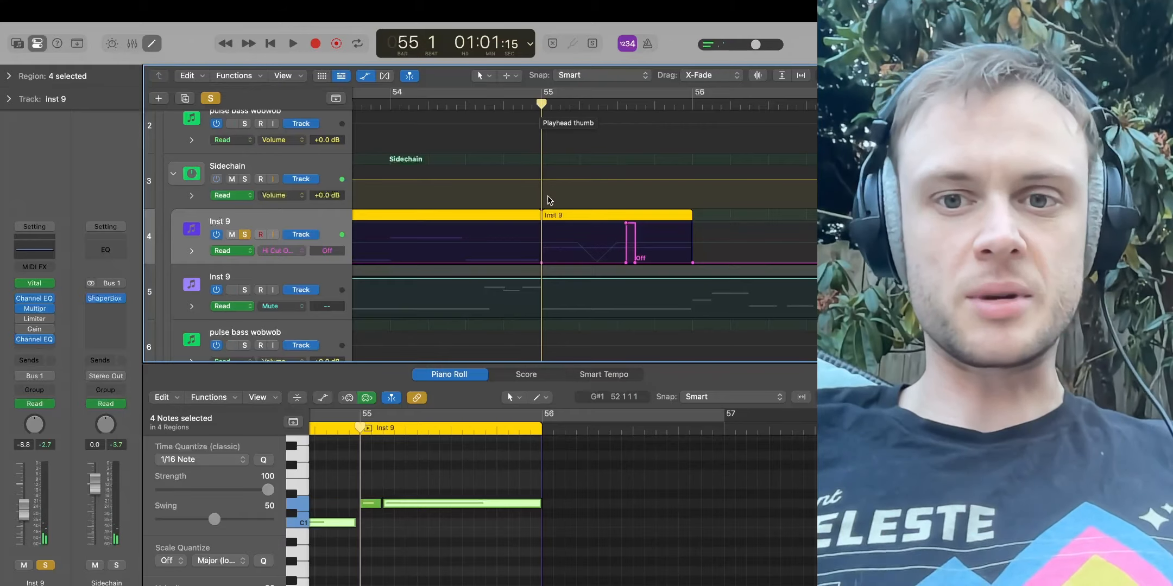
# Display the Vital Pitch Wheel automation on the upper Inst 9 track and place the playhead at bar 53
pyautogui.hscroll(-5, 553, 218)
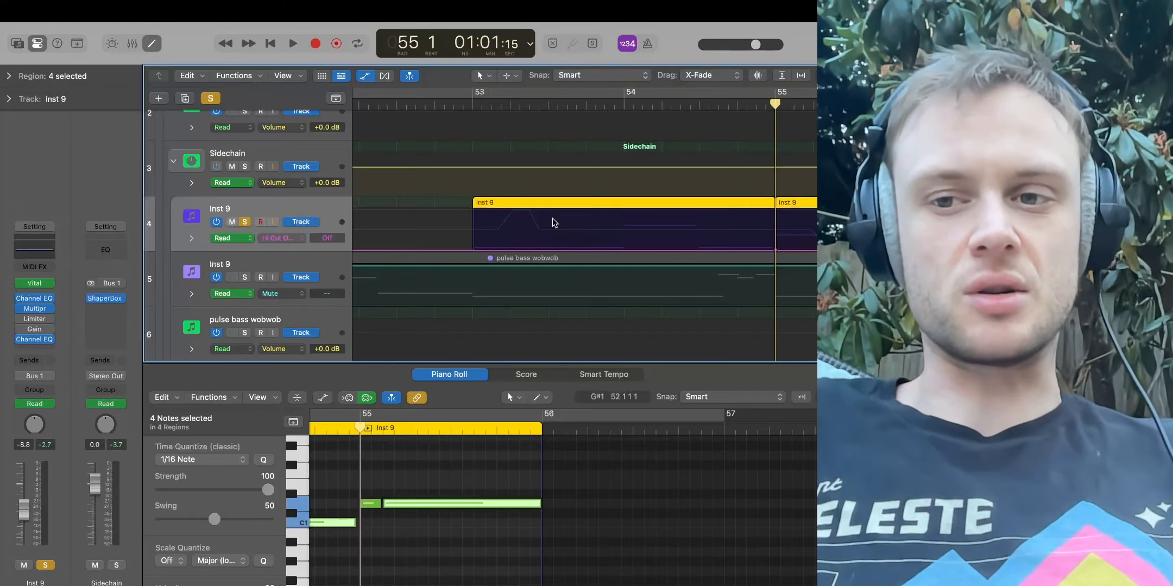
pyautogui.click(276, 237)
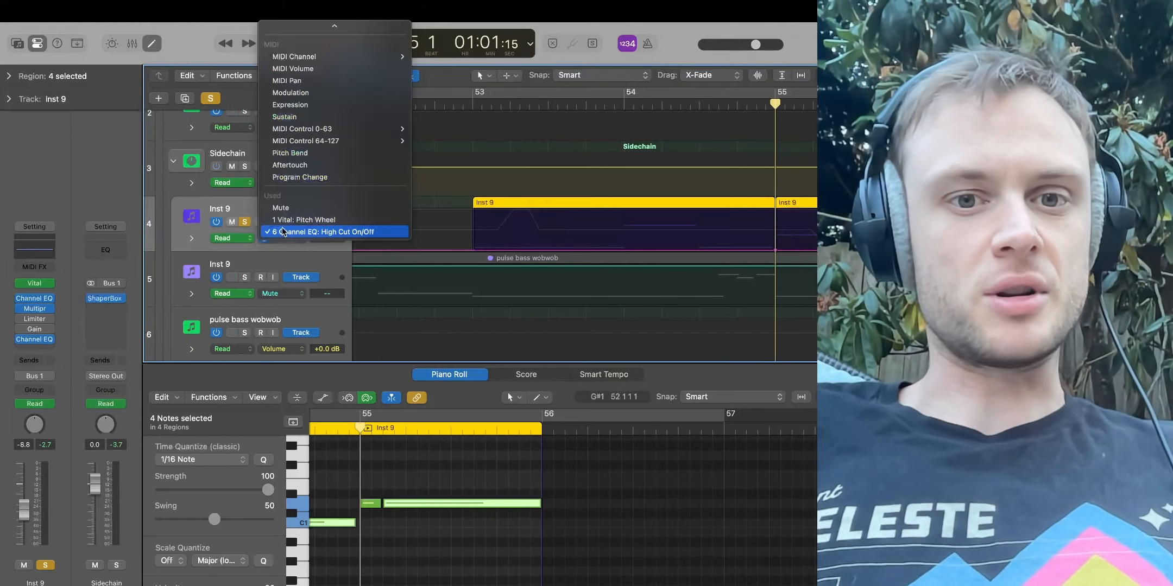
pyautogui.click(283, 221)
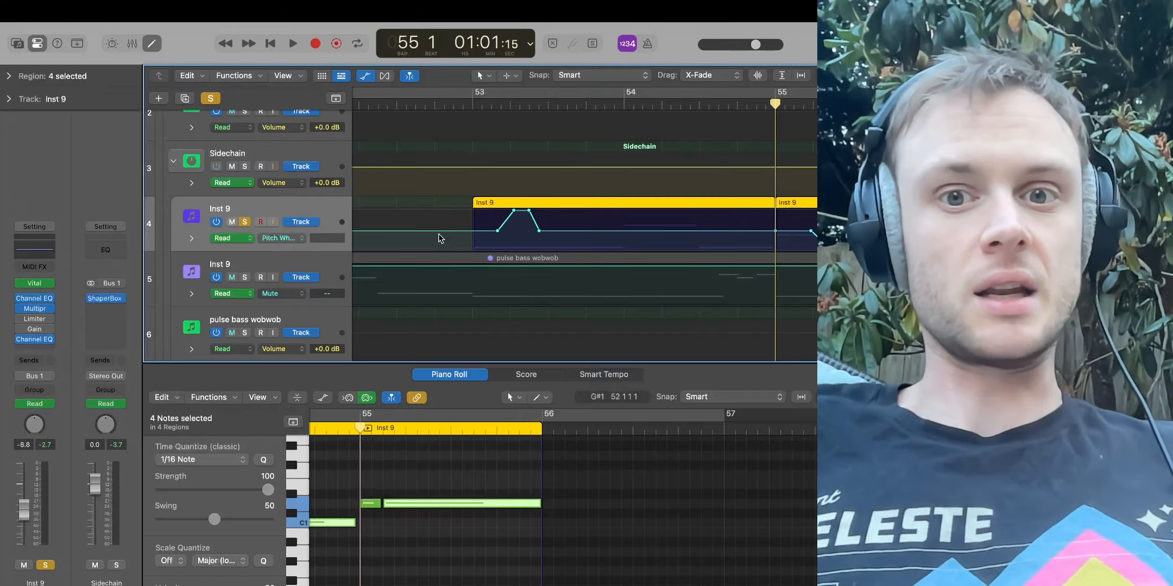
pyautogui.click(472, 107)
pyautogui.hscroll(3, 470, 201)
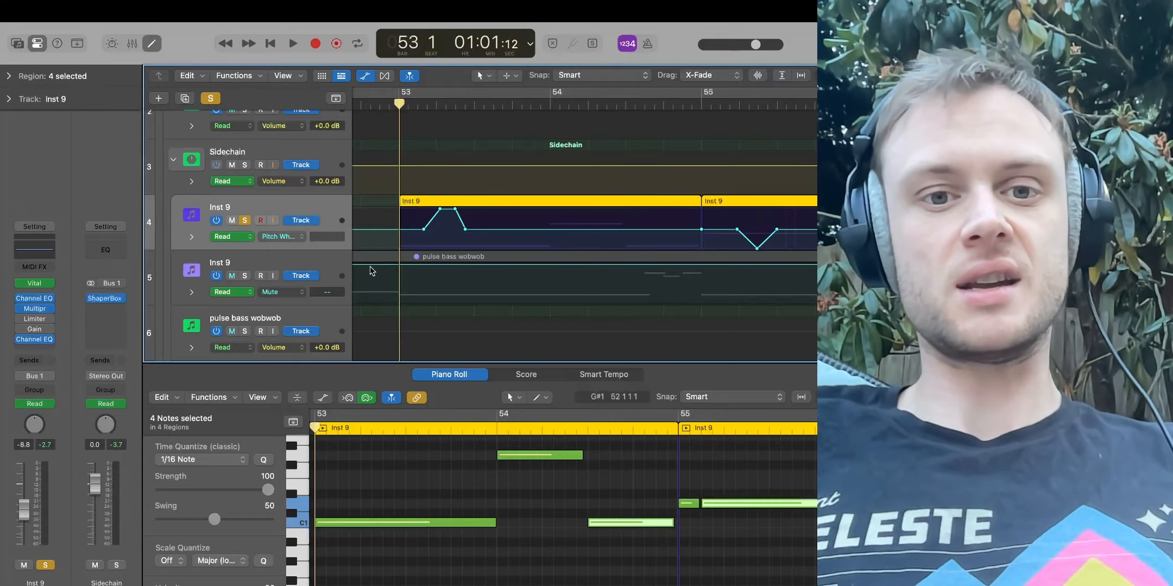
# Open the Inst 9 track's Vital synth to view its patch, then close it
pyautogui.click(34, 283)
pyautogui.moveTo(596, 242); pyautogui.dragTo(563, 106)
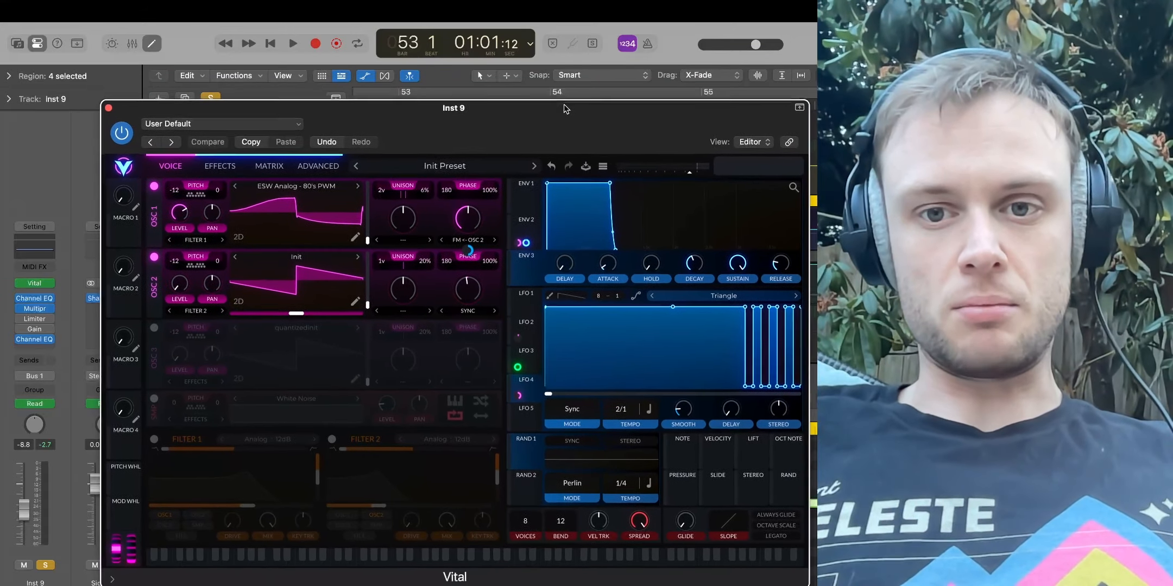
pyautogui.click(106, 105)
# Audition the soloed Inst 9 track twice from bar 53 to hear the pitch wheel automation
pyautogui.press('space')
pyautogui.press('space')
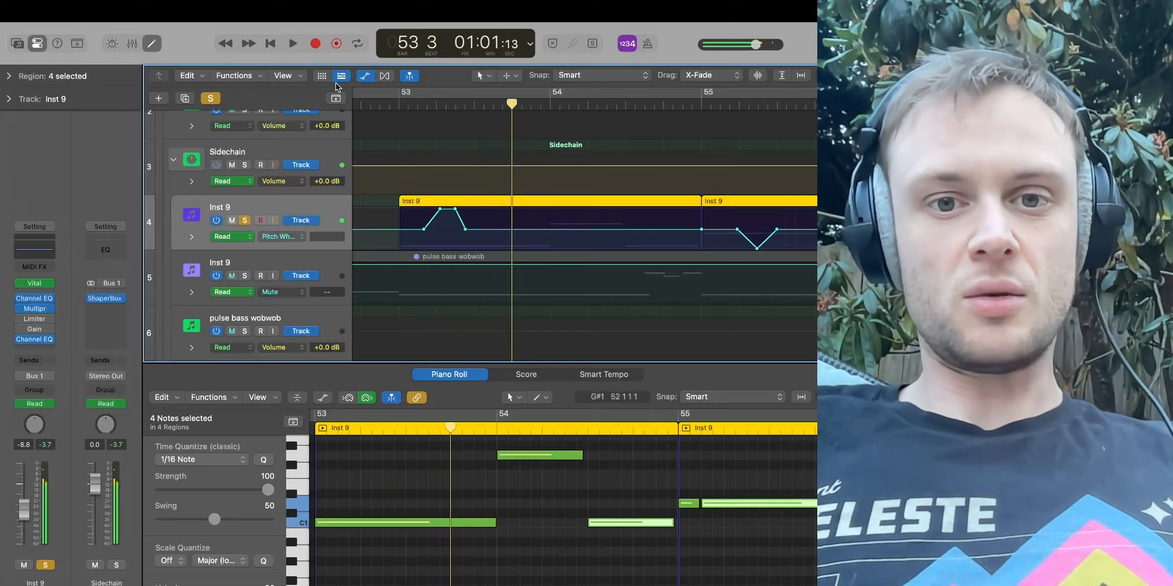
pyautogui.click(401, 107)
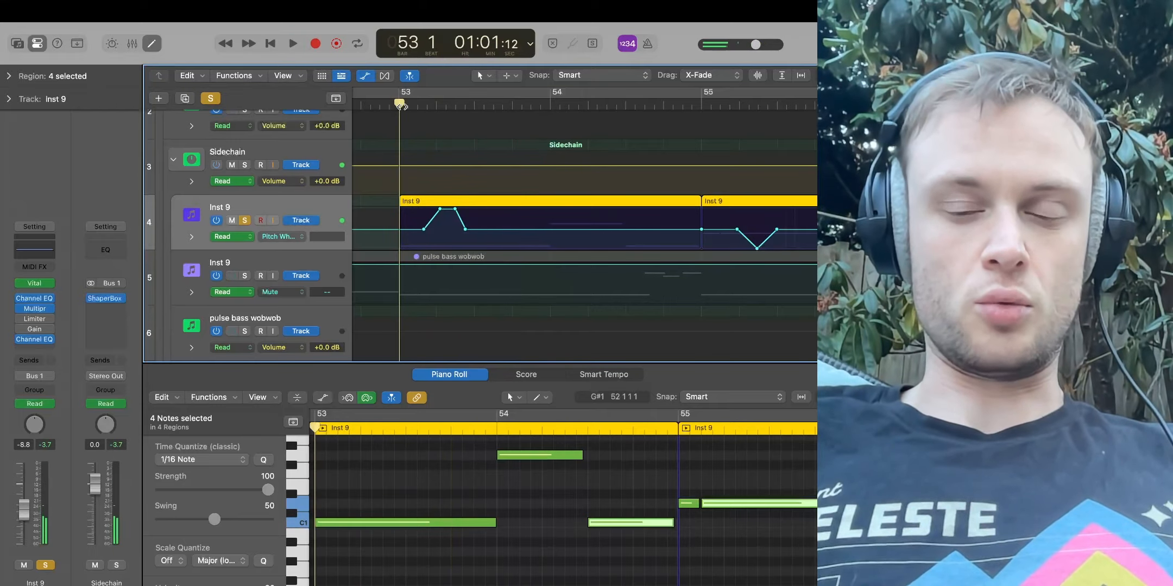
pyautogui.press('space')
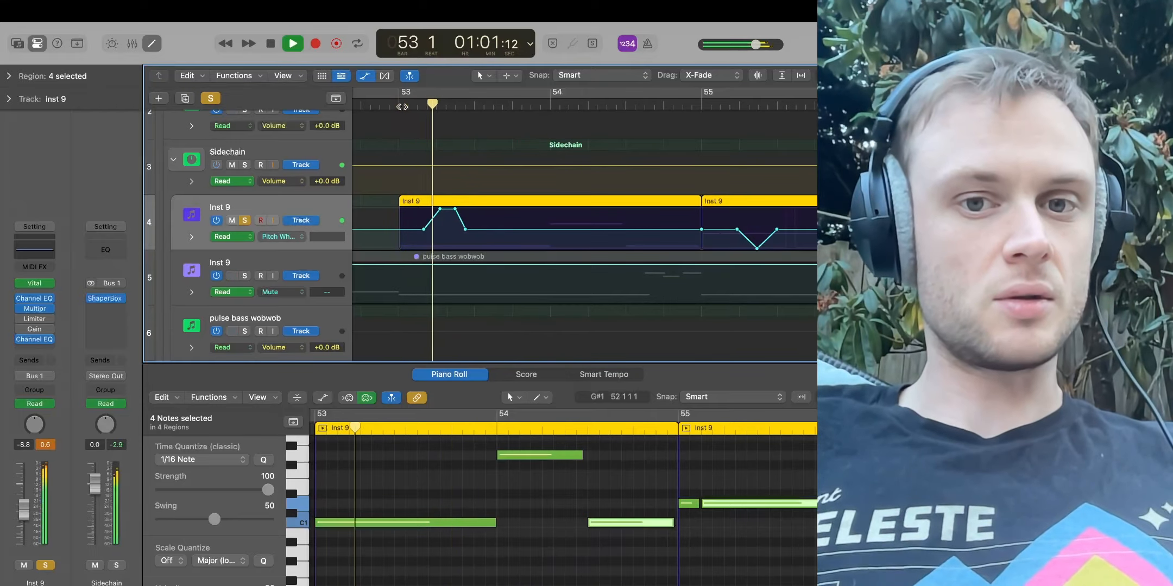
pyautogui.press('space')
# Unsolo the Inst 9 track and hide the track automation
pyautogui.press('s')
pyautogui.scroll(-5, 646, 190)
pyautogui.press('a')
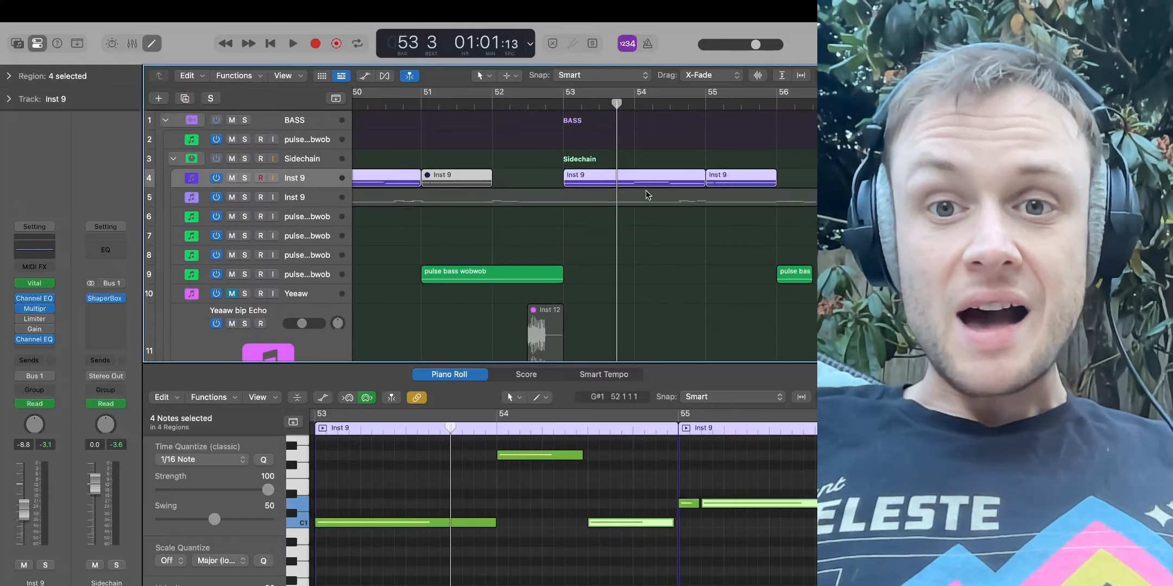
# Select the Yeaaw 2nd bip_bip track to view its region's waveform in the audio editor
pyautogui.scroll(-10, 503, 263)
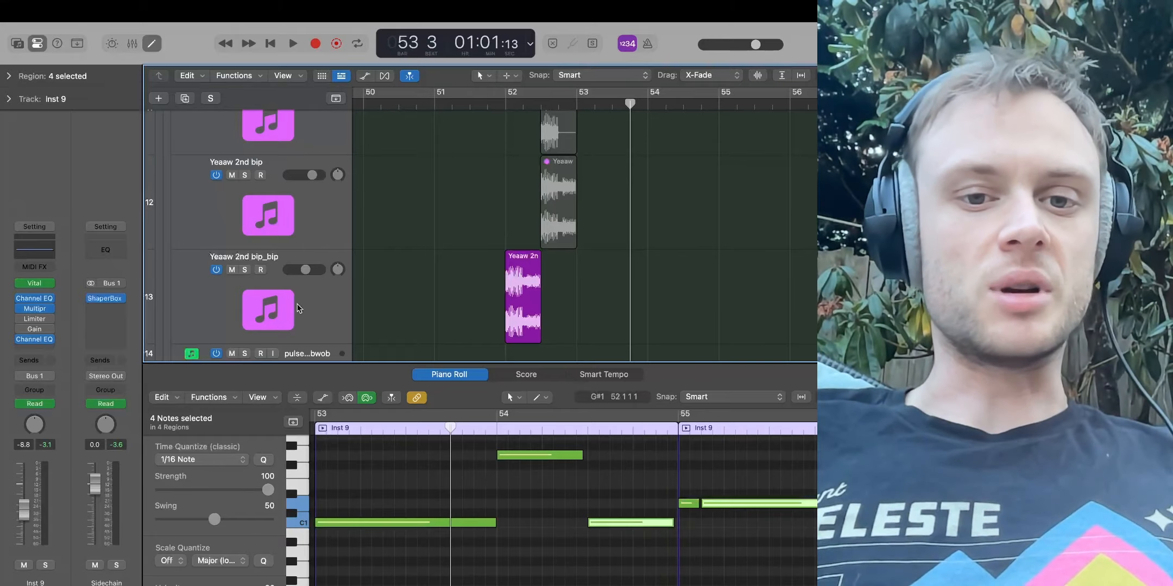
pyautogui.click(381, 257)
pyautogui.scroll(10, 413, 221)
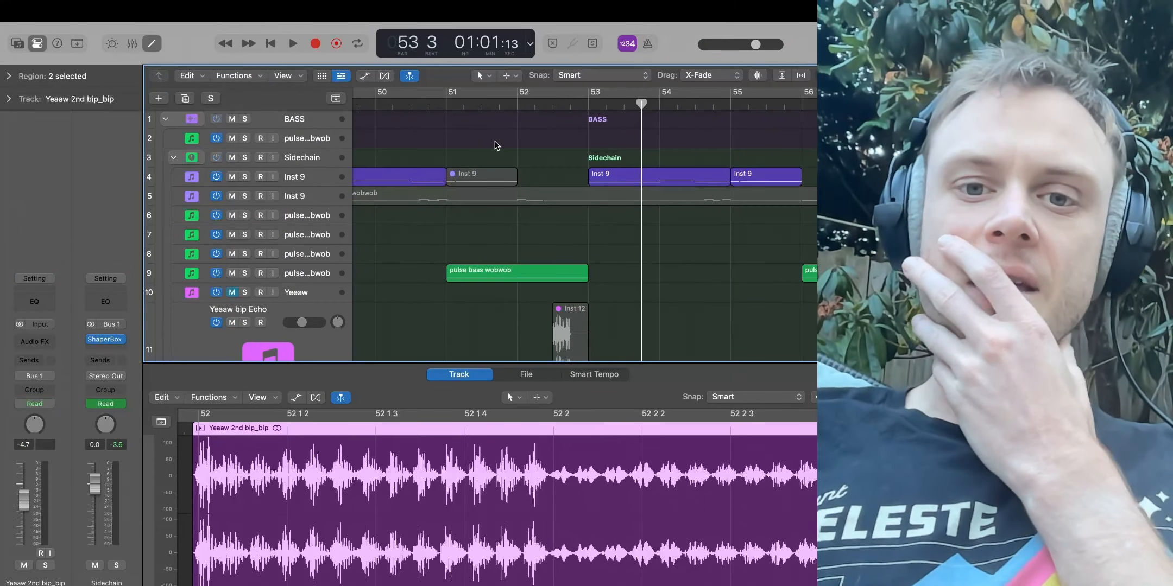
# Audition the Yeaaw 2nd bip_bip track in solo from bar 52, then unsolo it and review the neighbouring bounces
pyautogui.scroll(-6, 413, 221)
pyautogui.click(519, 102)
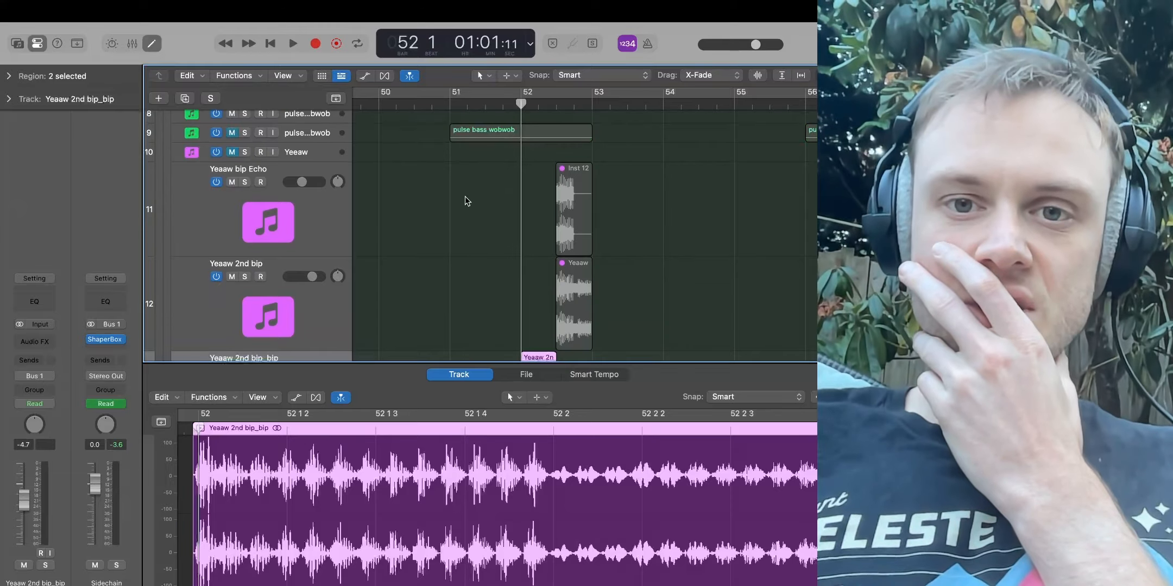
pyautogui.scroll(-3, 465, 196)
pyautogui.click(244, 273)
pyautogui.press('space')
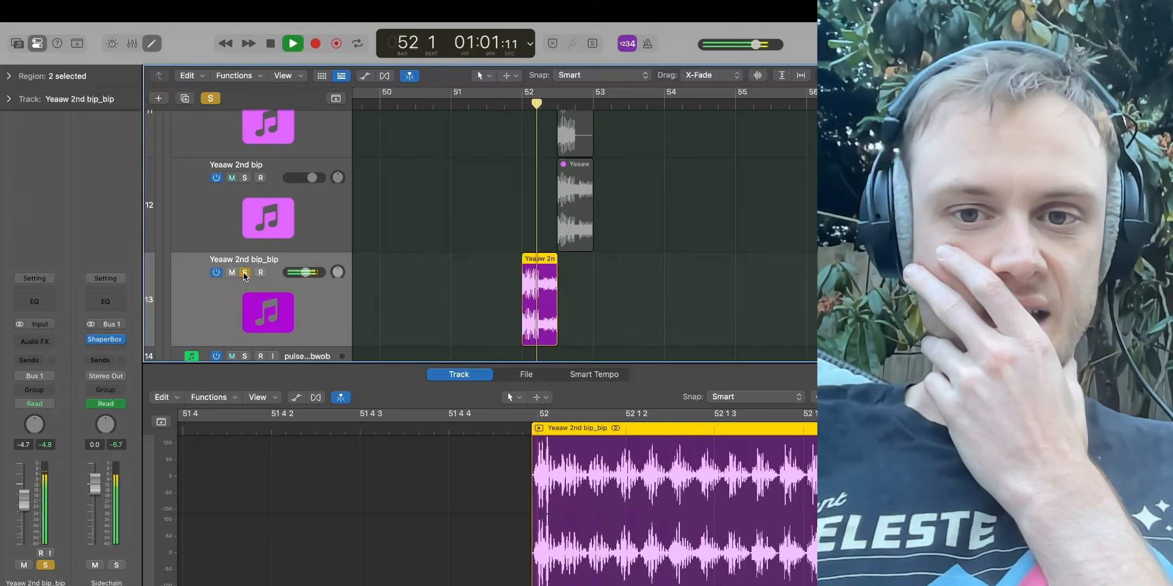
pyautogui.click(245, 273)
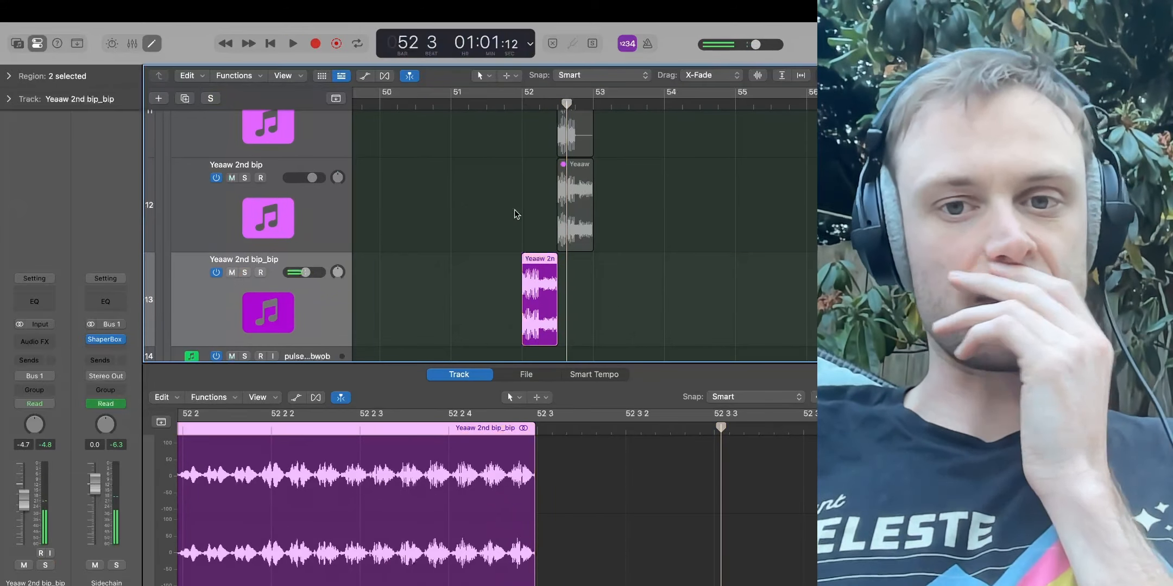
pyautogui.scroll(4, 515, 214)
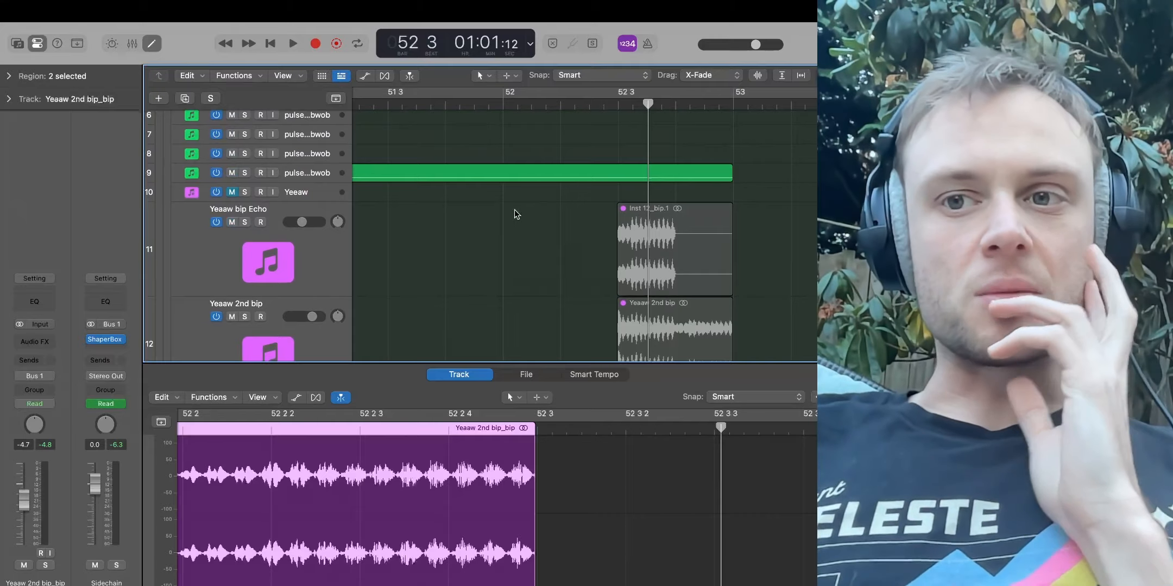
pyautogui.scroll(-5, 487, 245)
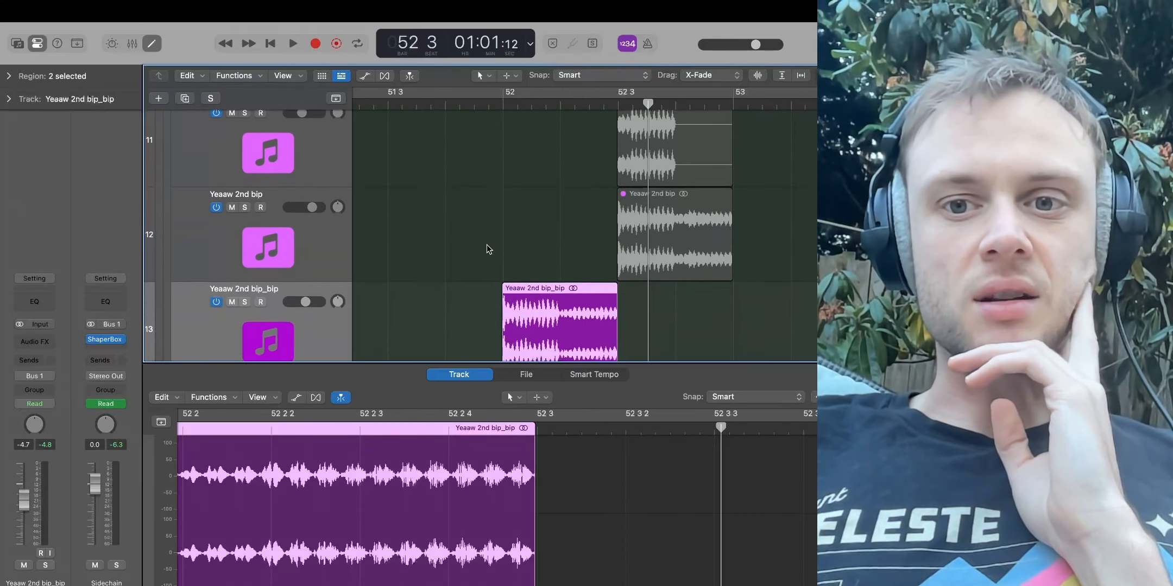